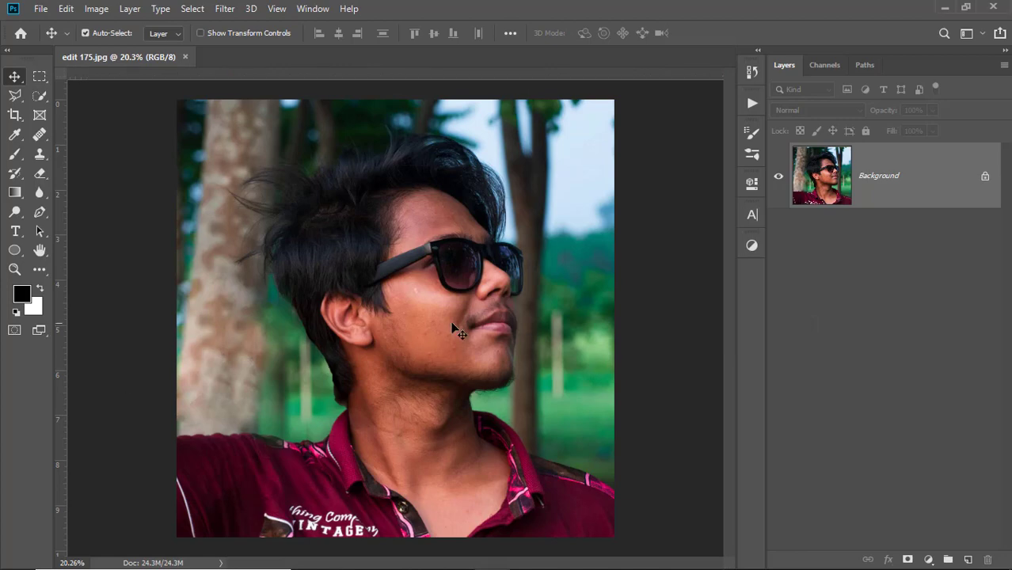
Step: Examine the skin blemishes on the cheek and around the mouth at 66.7% magnification
{"action": "scroll", "coordinate": [454, 329], "scroll_direction": "up", "scroll_amount": 2}
{"action": "key", "text": "ctrl+plus"}
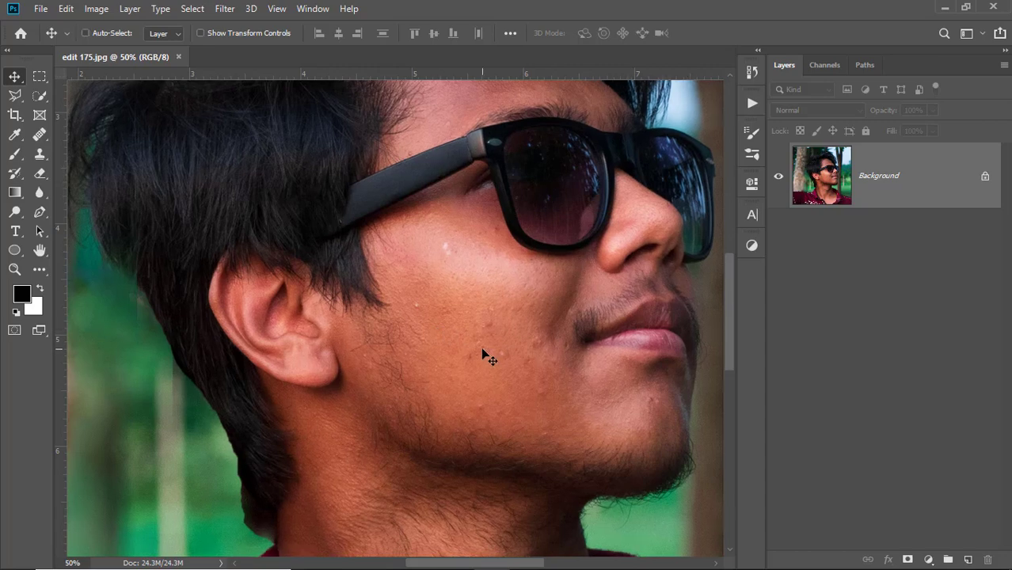
{"action": "key", "text": "ctrl+plus"}
{"action": "left_click_drag", "start_coordinate": [534, 351], "coordinate": [425, 349]}
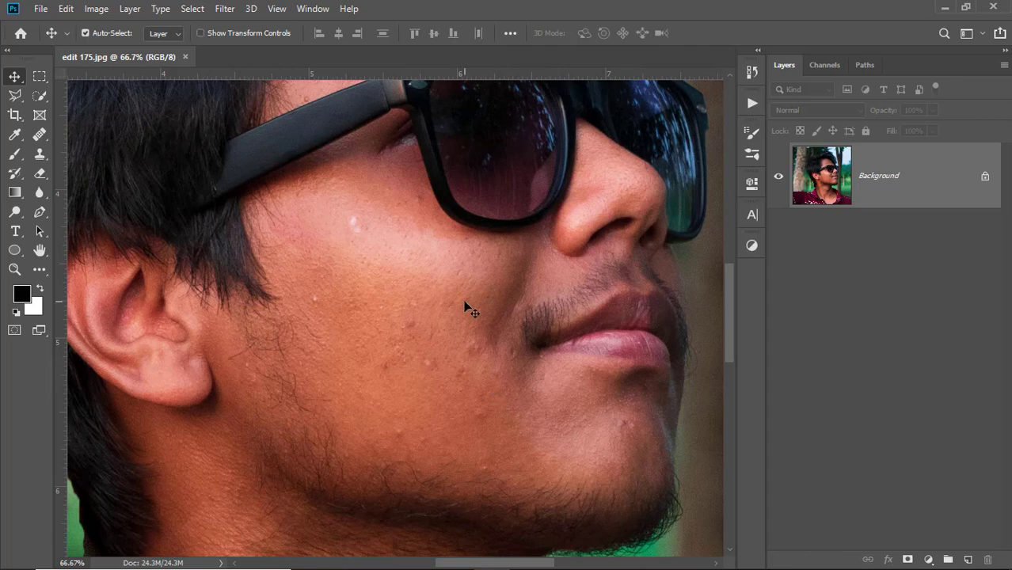
{"action": "scroll", "coordinate": [485, 372], "scroll_direction": "up", "scroll_amount": 3}
{"action": "scroll", "coordinate": [486, 372], "scroll_direction": "left", "scroll_amount": 1}
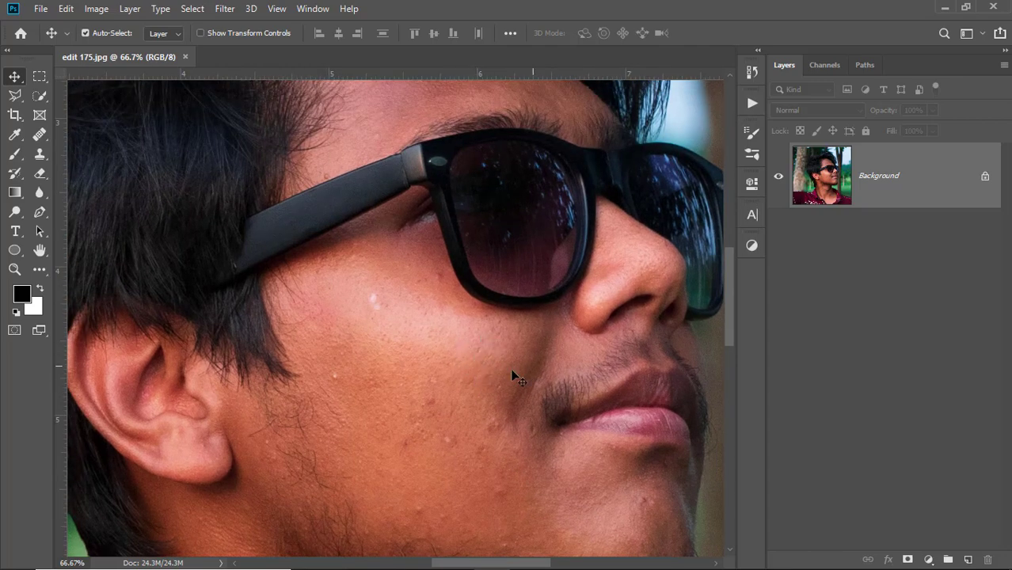
{"action": "scroll", "coordinate": [512, 375], "scroll_direction": "down", "scroll_amount": 2}
{"action": "scroll", "coordinate": [512, 375], "scroll_direction": "left", "scroll_amount": 1}
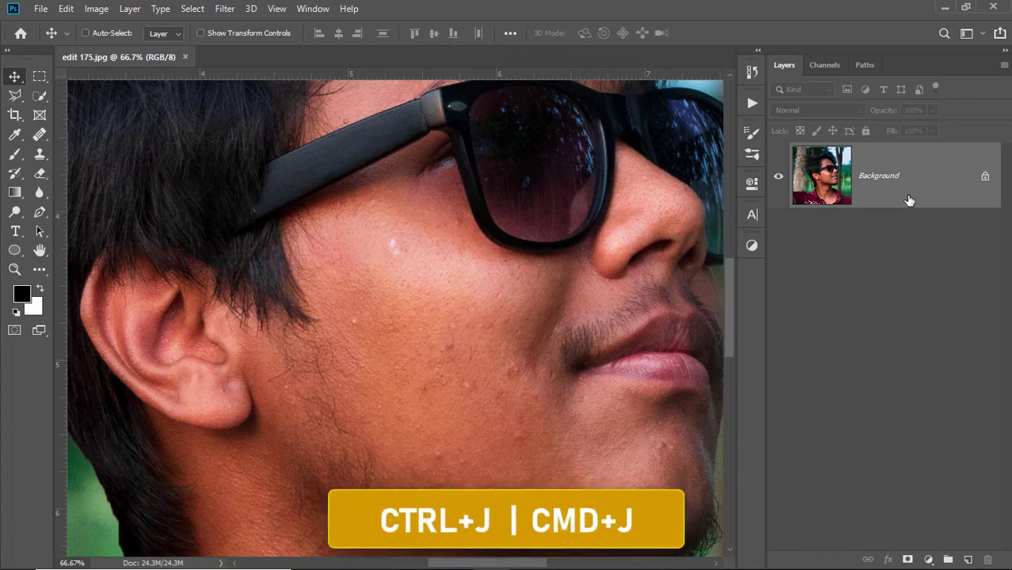
Step: Duplicate the Background layer and keep the copy selected for retouching
{"action": "key", "text": "ctrl+j"}
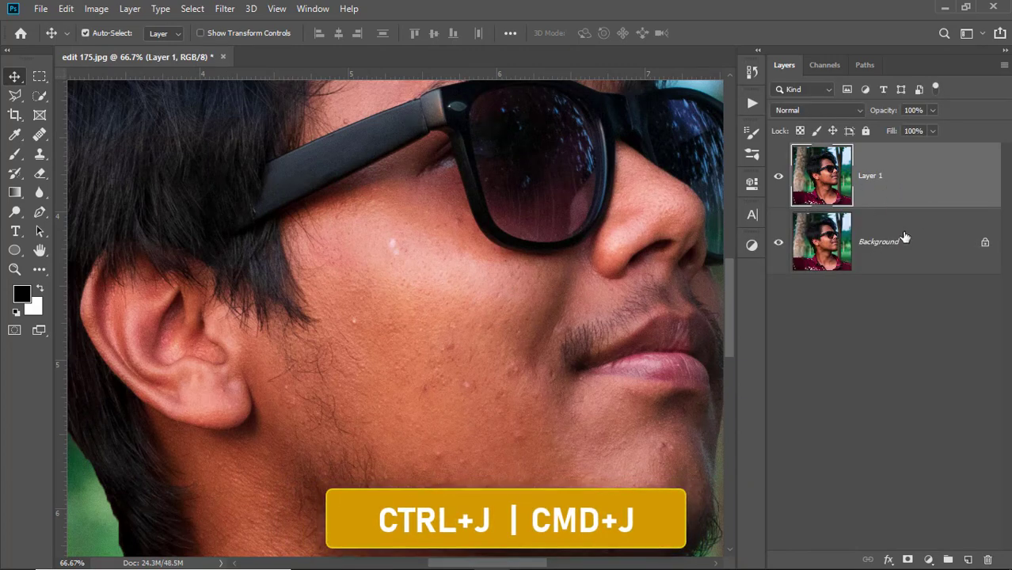
{"action": "left_click", "coordinate": [862, 252]}
{"action": "left_click", "coordinate": [888, 193]}
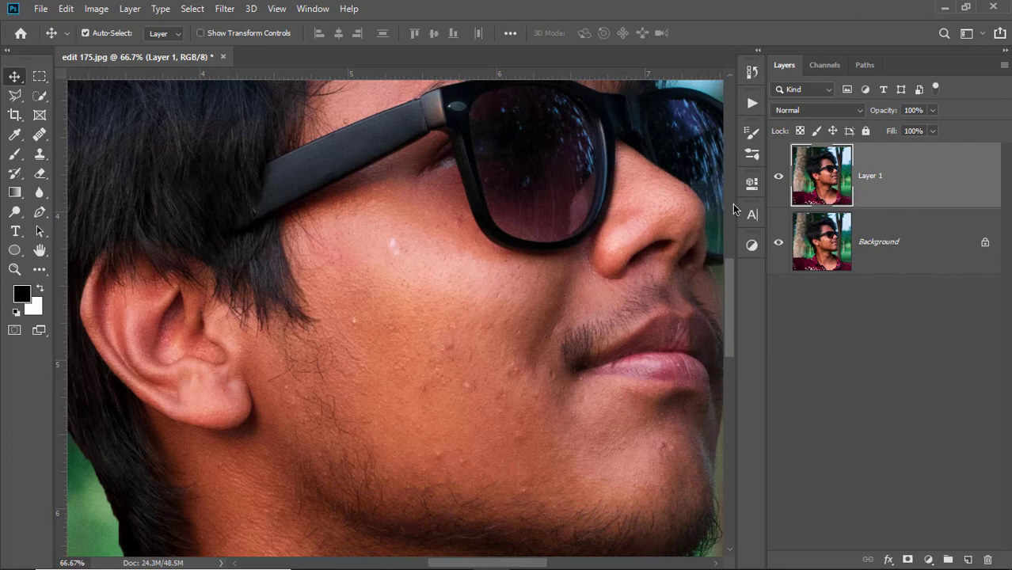
Step: Remove the red blemish in the middle of the cheek using the Content-Aware Spot Healing Brush at size 35
{"action": "key", "text": "ctrl+plus"}
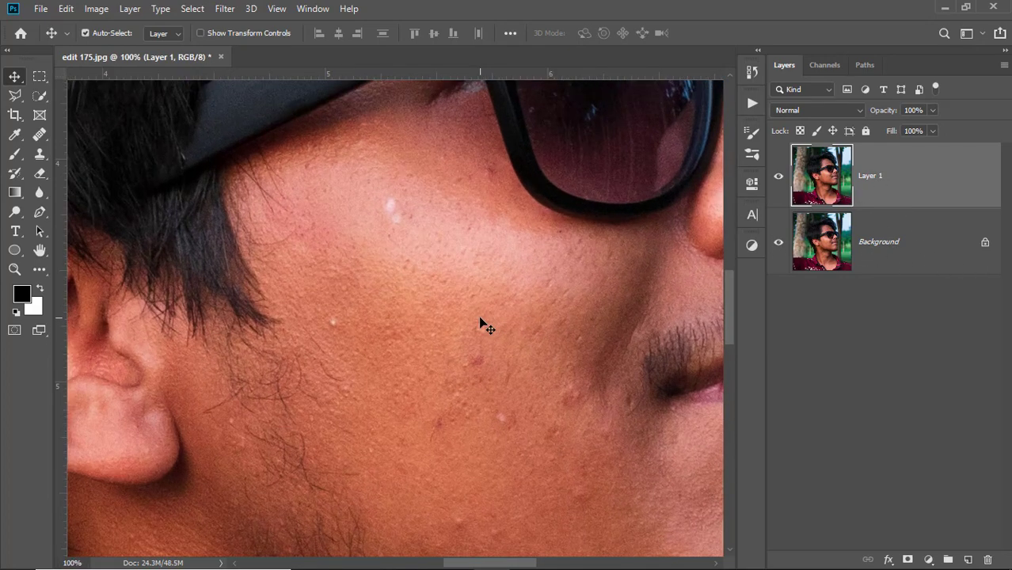
{"action": "left_click_drag", "start_coordinate": [480, 324], "coordinate": [406, 281]}
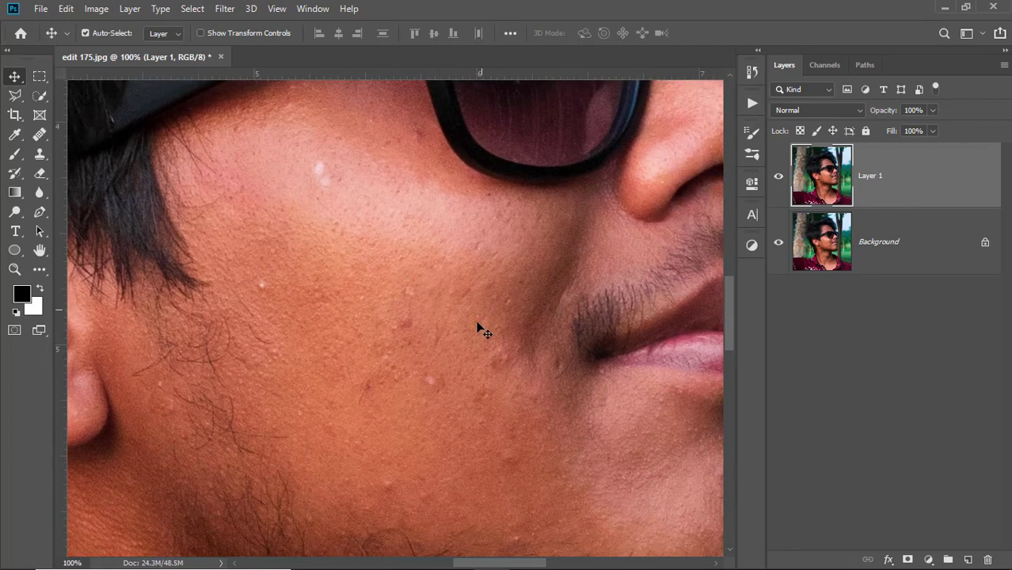
{"action": "left_click_drag", "start_coordinate": [479, 329], "coordinate": [425, 275]}
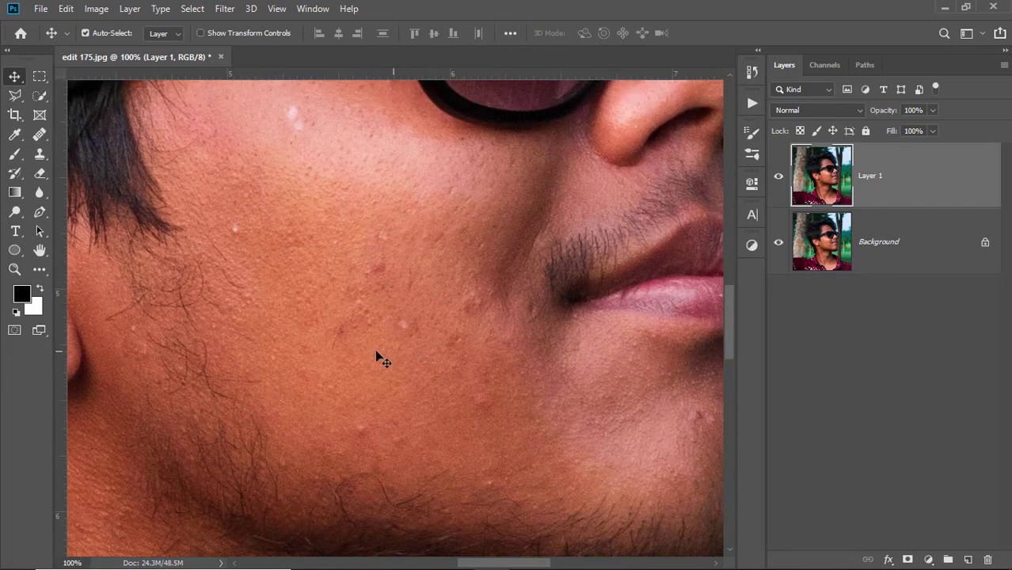
{"action": "left_click", "coordinate": [38, 134]}
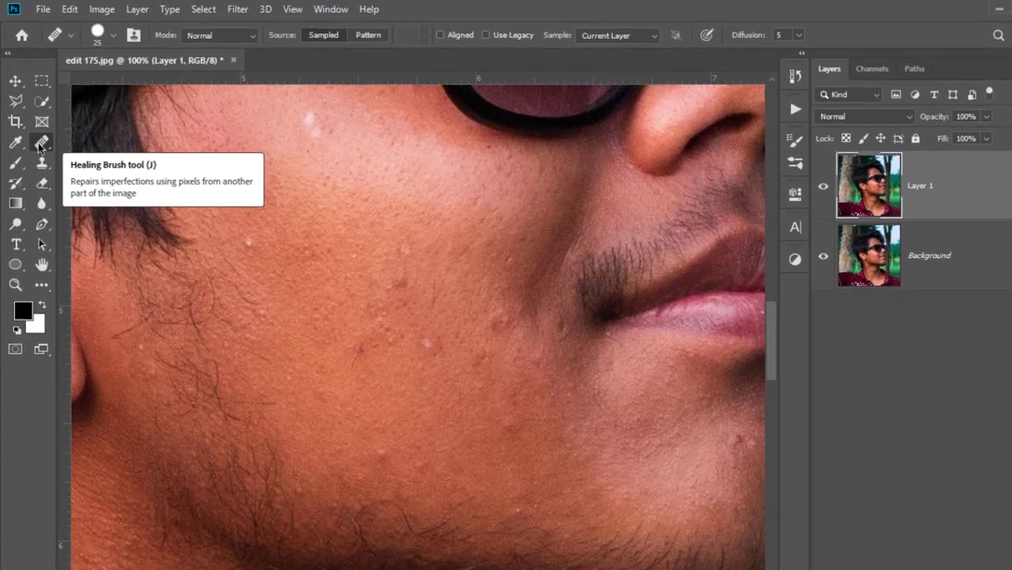
{"action": "right_click", "coordinate": [46, 139]}
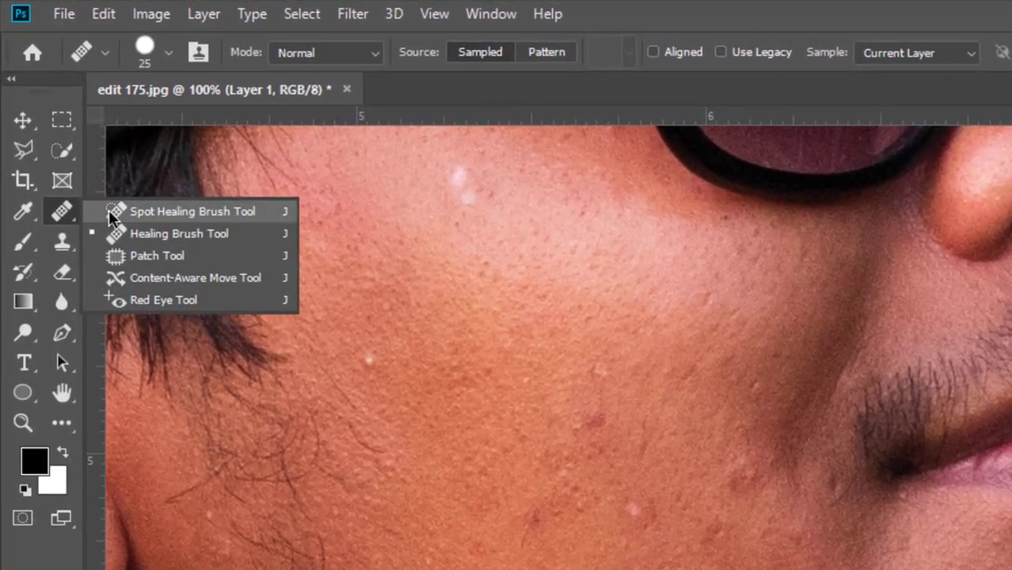
{"action": "left_click", "coordinate": [97, 175]}
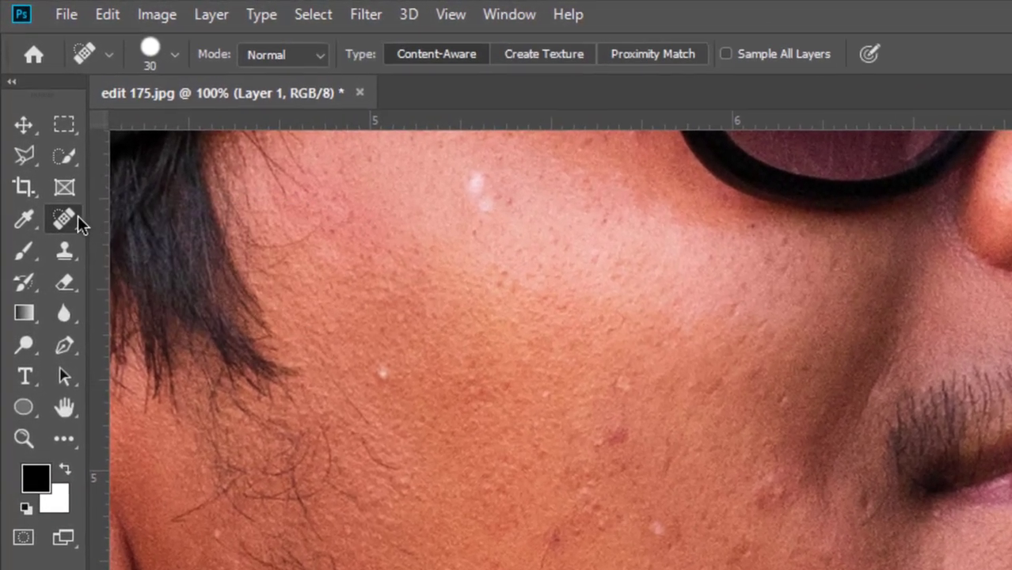
{"action": "right_click", "coordinate": [61, 176]}
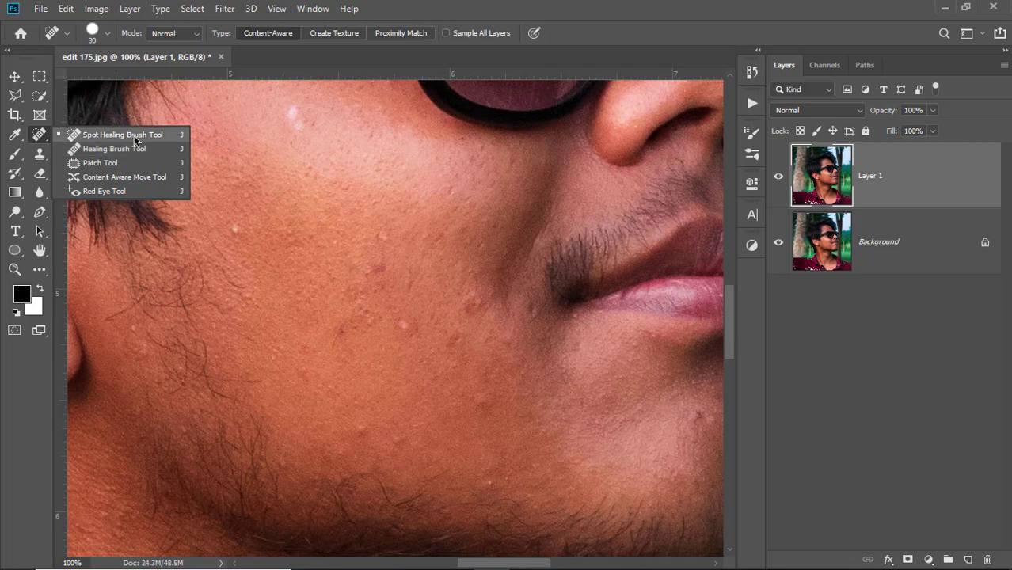
{"action": "left_click", "coordinate": [134, 137]}
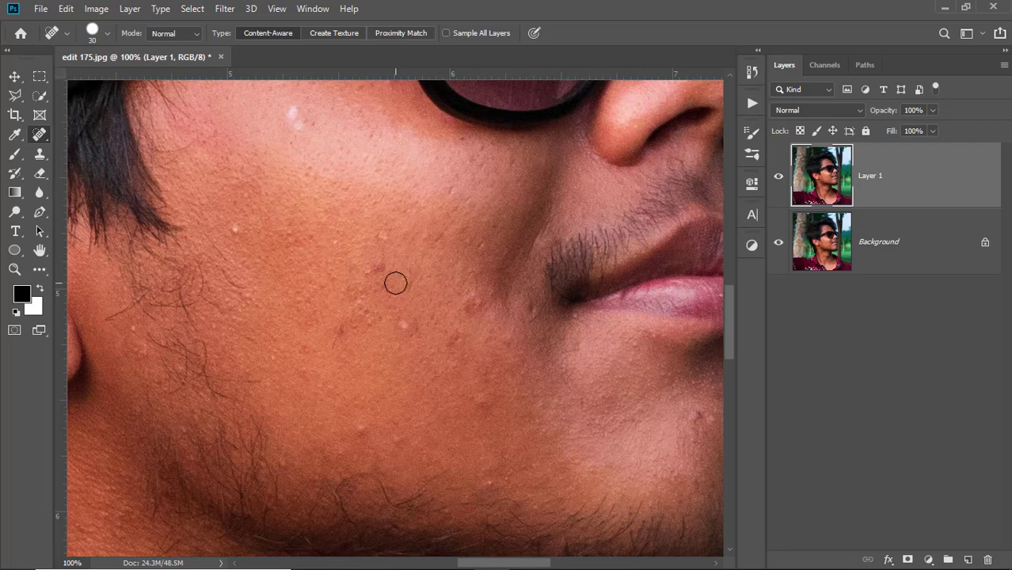
{"action": "key", "text": "ctrl+plus"}
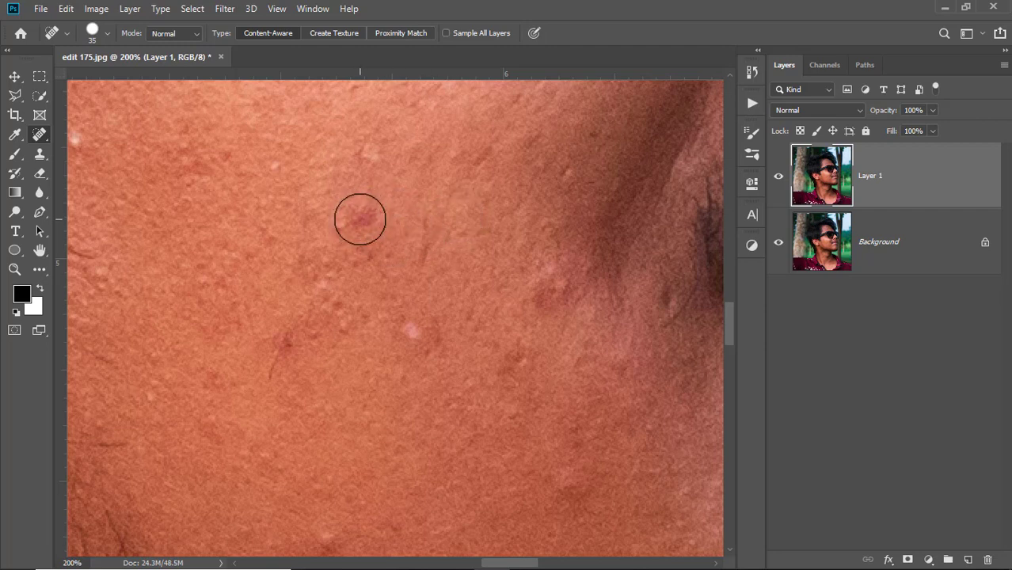
{"action": "left_click", "coordinate": [361, 219]}
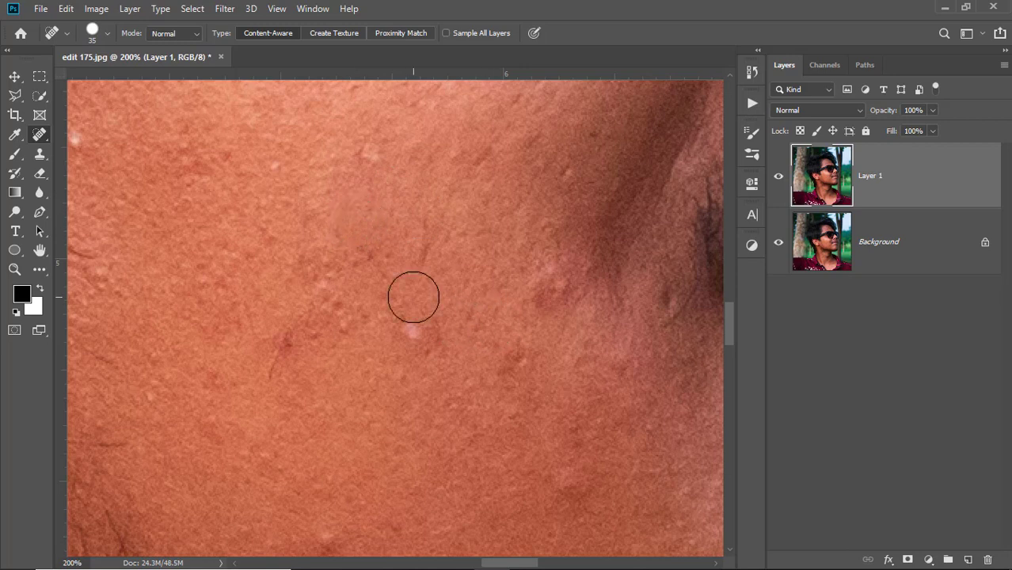
Step: Heal the white spot on the mid-cheek with the Healing Brush at size 25, sampling clean skin nearby
{"action": "right_click", "coordinate": [42, 134]}
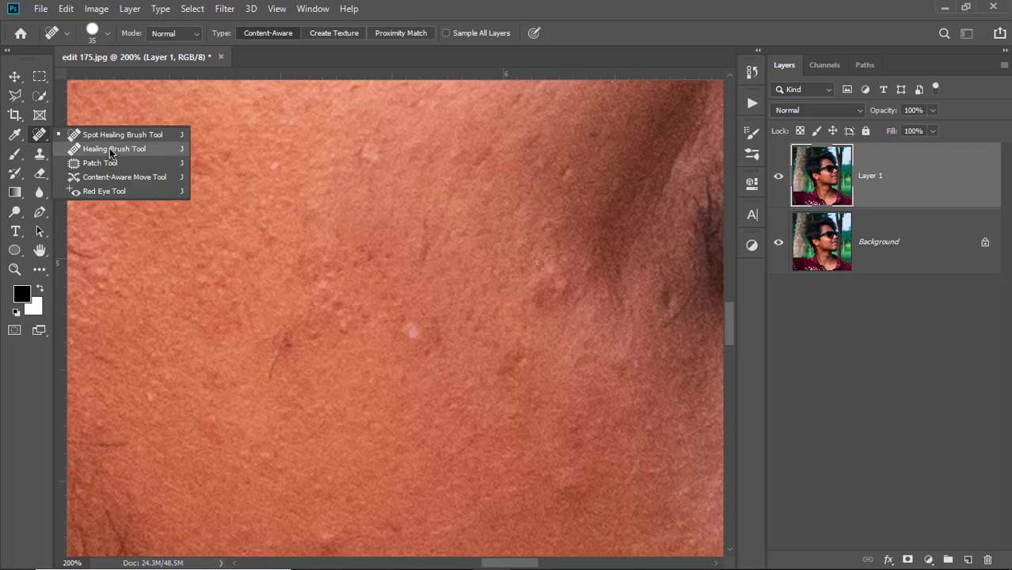
{"action": "left_click", "coordinate": [112, 150]}
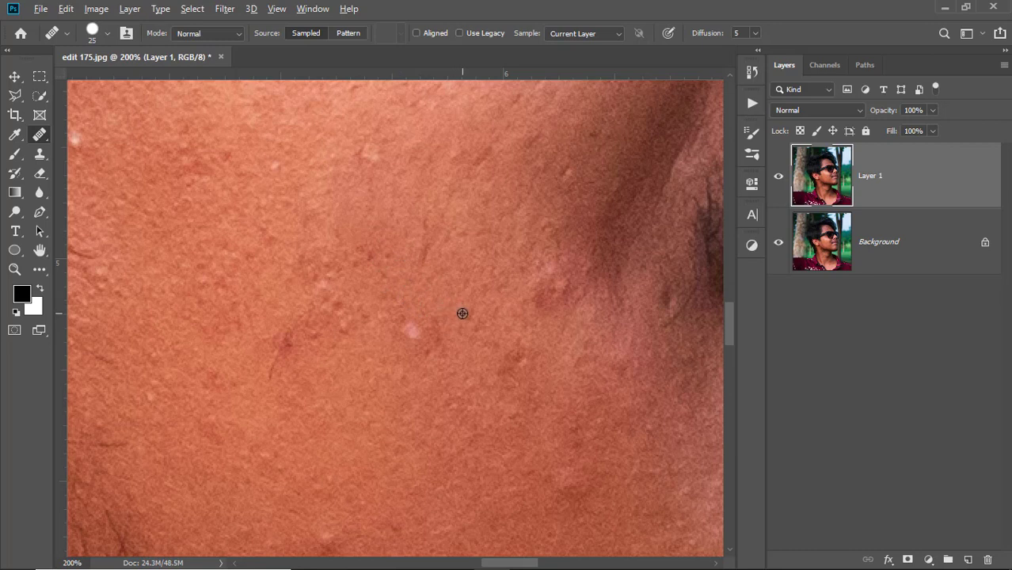
{"action": "left_click", "coordinate": [415, 331]}
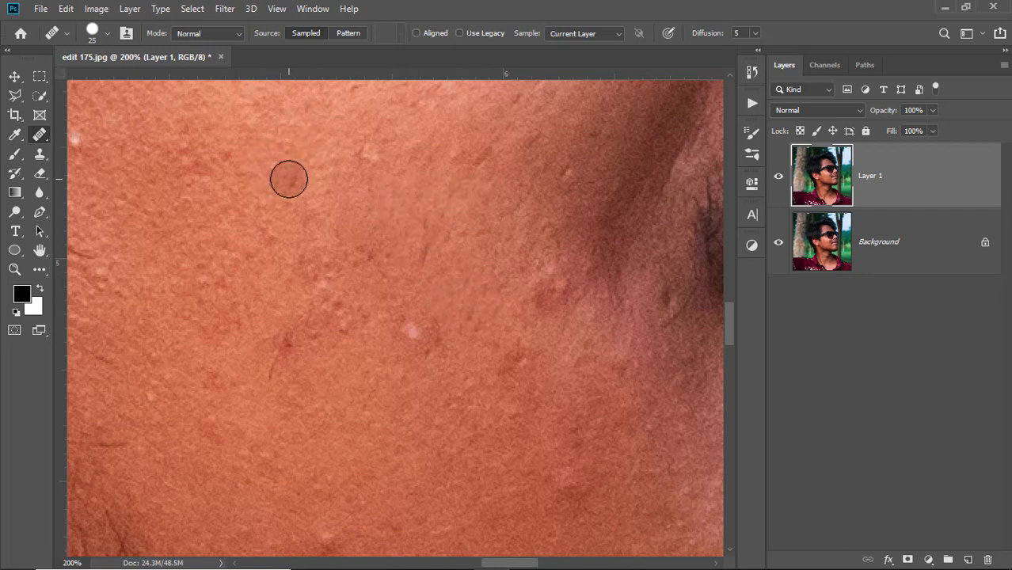
{"action": "left_click", "coordinate": [289, 179]}
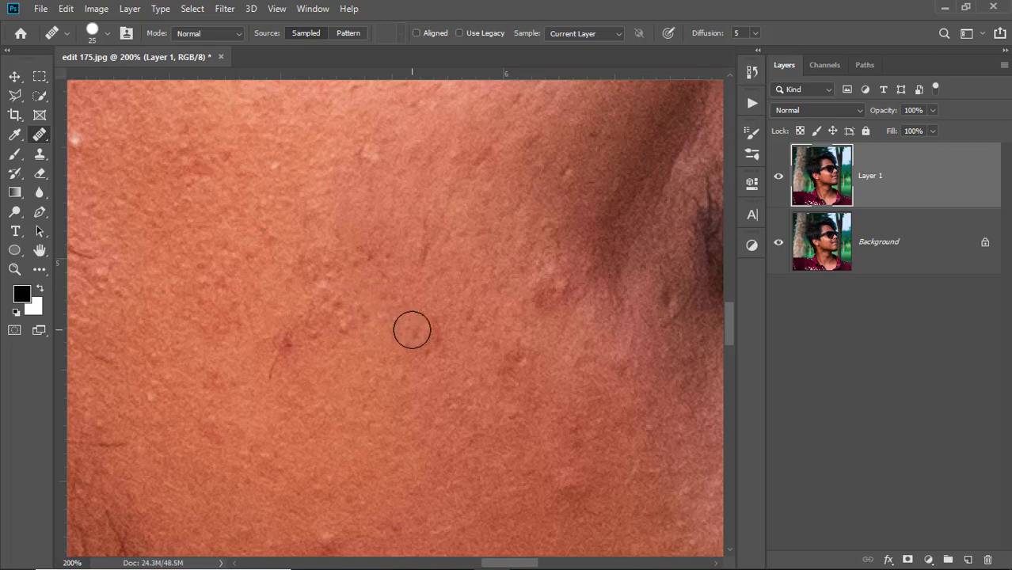
{"action": "left_click", "coordinate": [414, 376]}
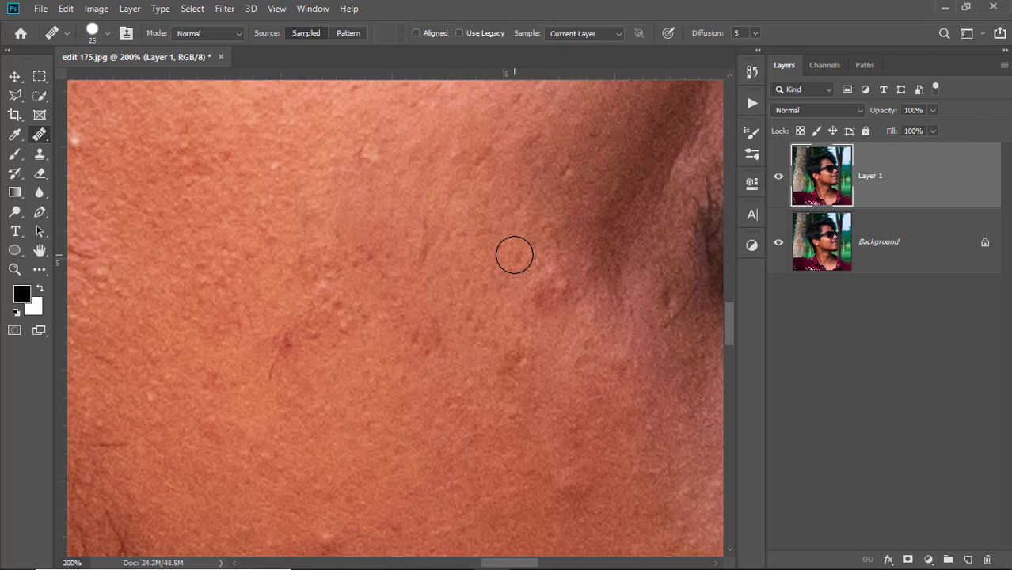
Step: Outline the small bump on the upper cheek with the Patch tool, replace it with adjacent clean skin, and deselect
{"action": "right_click", "coordinate": [39, 135]}
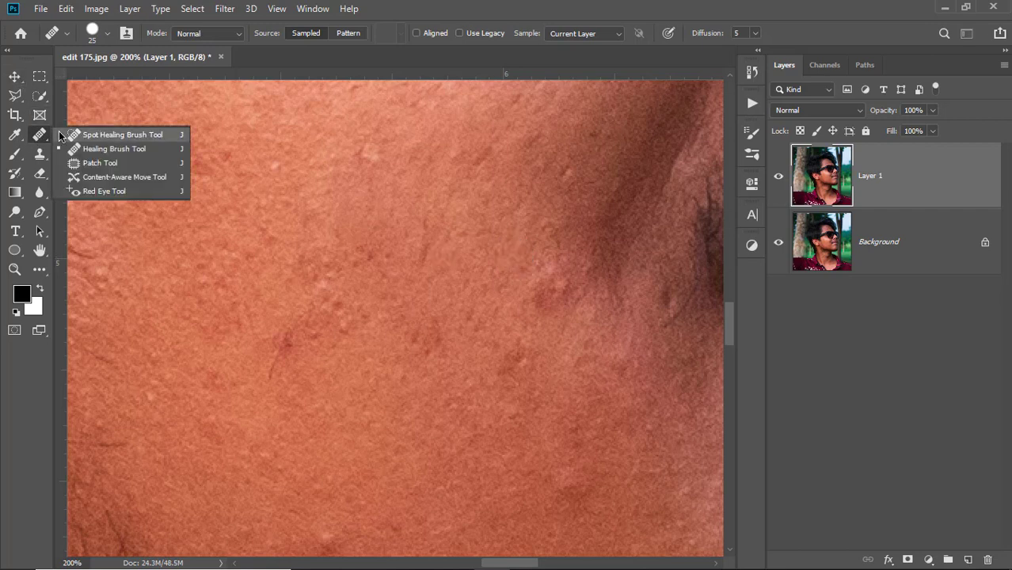
{"action": "left_click", "coordinate": [100, 162]}
{"action": "scroll", "coordinate": [395, 194], "scroll_direction": "up", "scroll_amount": 3}
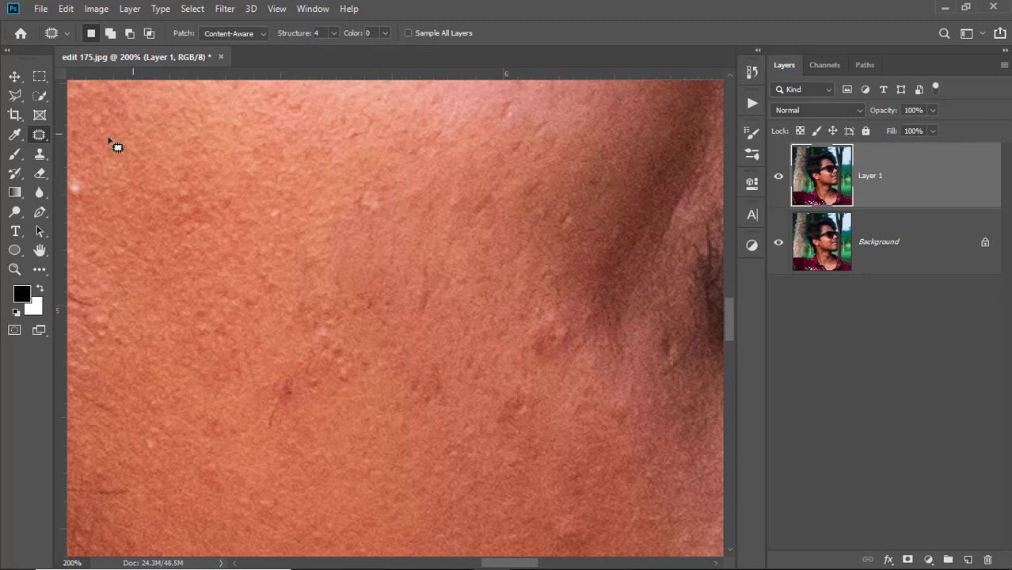
{"action": "right_click", "coordinate": [46, 140]}
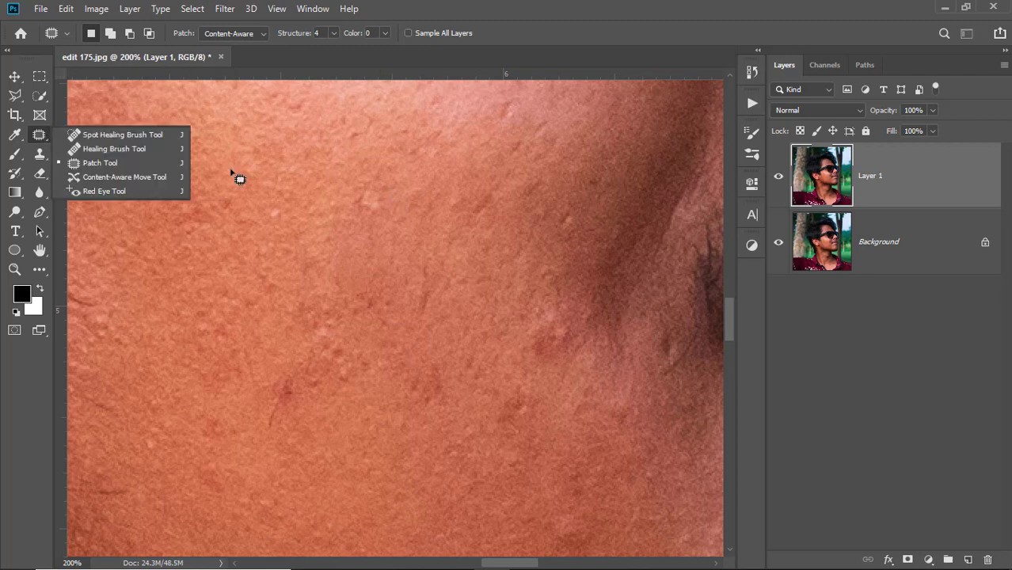
{"action": "left_click", "coordinate": [169, 162]}
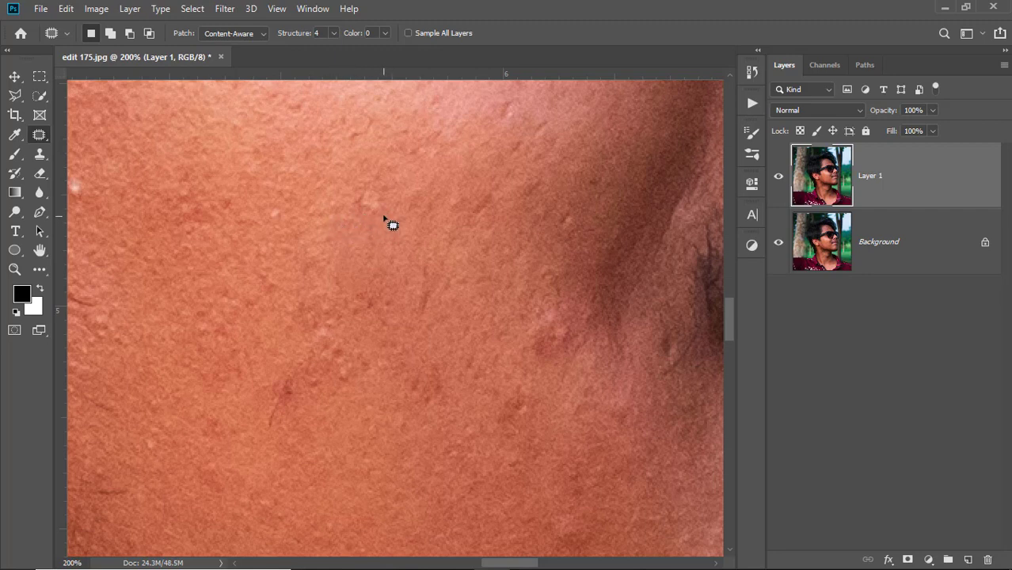
{"action": "mouse_move", "coordinate": [384, 213]}
{"action": "left_mouse_down"}
{"action": "mouse_move", "coordinate": [361, 219]}
{"action": "mouse_move", "coordinate": [350, 204]}
{"action": "mouse_move", "coordinate": [351, 187]}
{"action": "mouse_move", "coordinate": [368, 183]}
{"action": "left_mouse_up"}
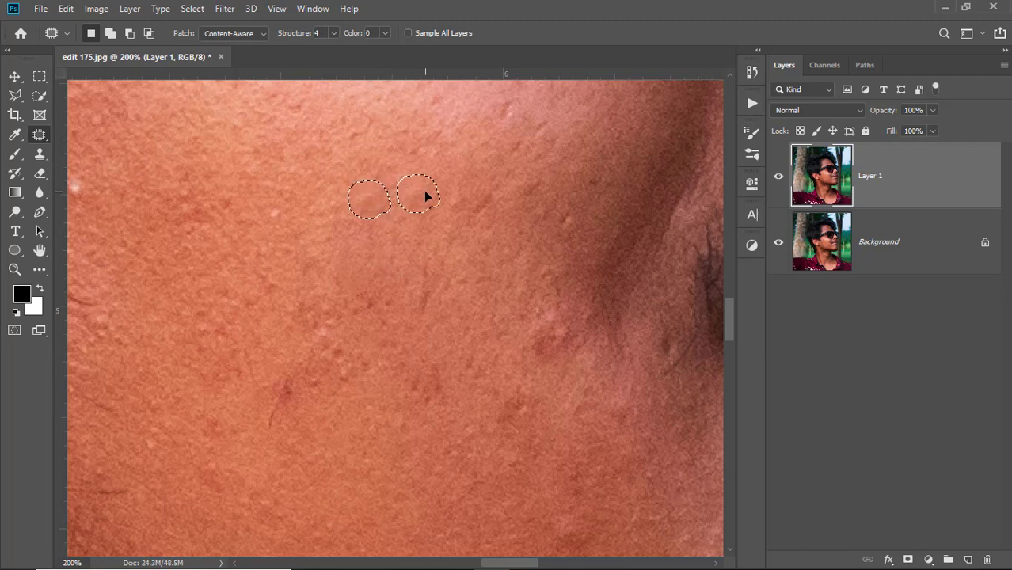
{"action": "left_click_drag", "start_coordinate": [428, 197], "coordinate": [431, 197]}
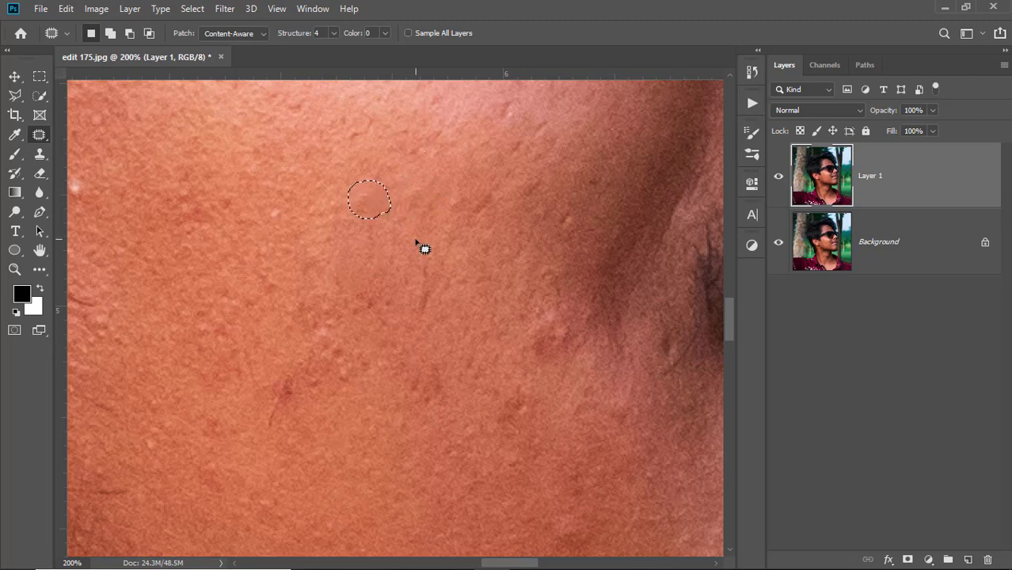
{"action": "key", "text": "ctrl+d"}
Step: Outline the white spot near the sideburn hair using the Content-Aware Move tool
{"action": "right_click", "coordinate": [41, 135]}
{"action": "left_click", "coordinate": [159, 175]}
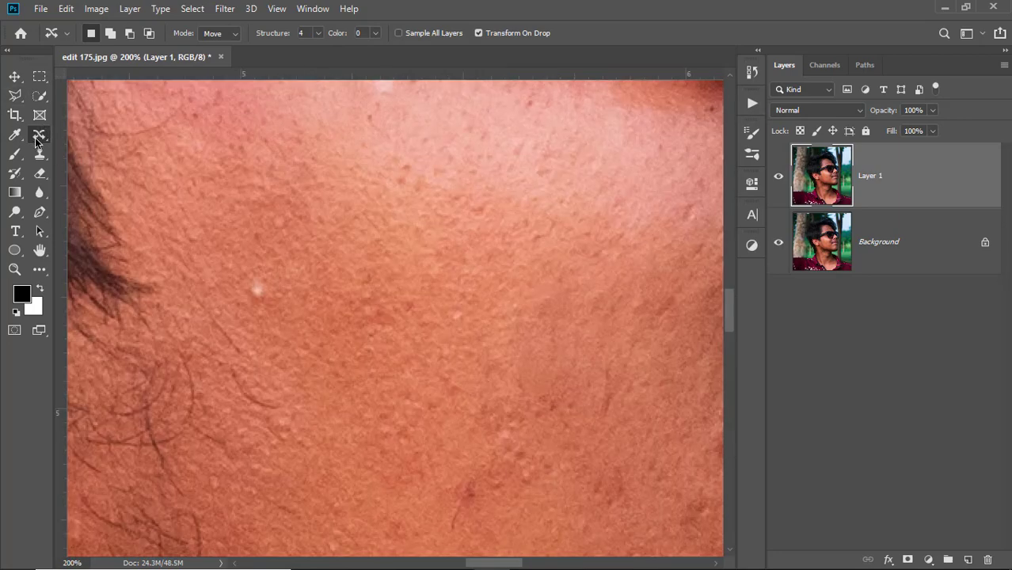
{"action": "right_click", "coordinate": [37, 140]}
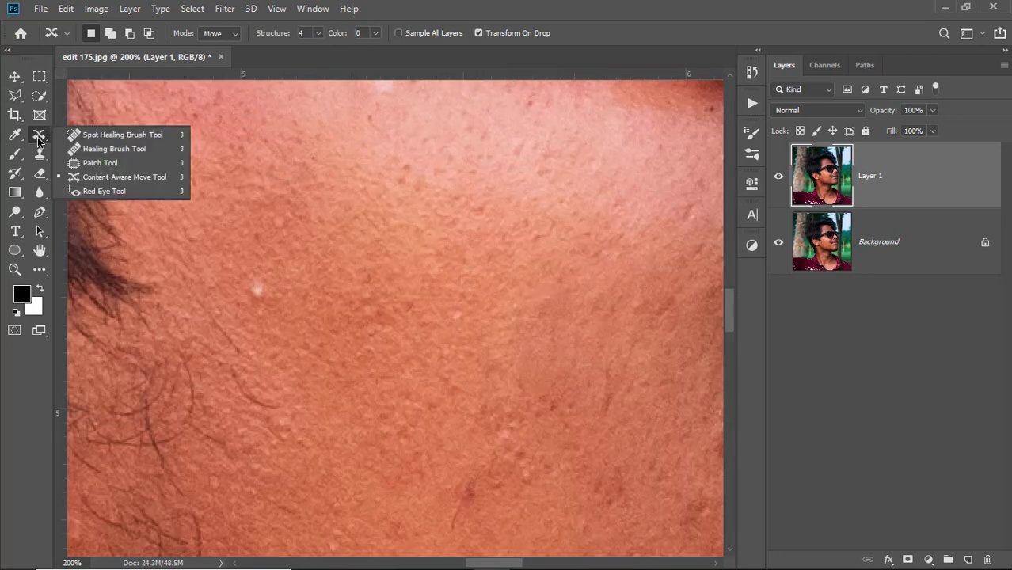
{"action": "left_click", "coordinate": [36, 136]}
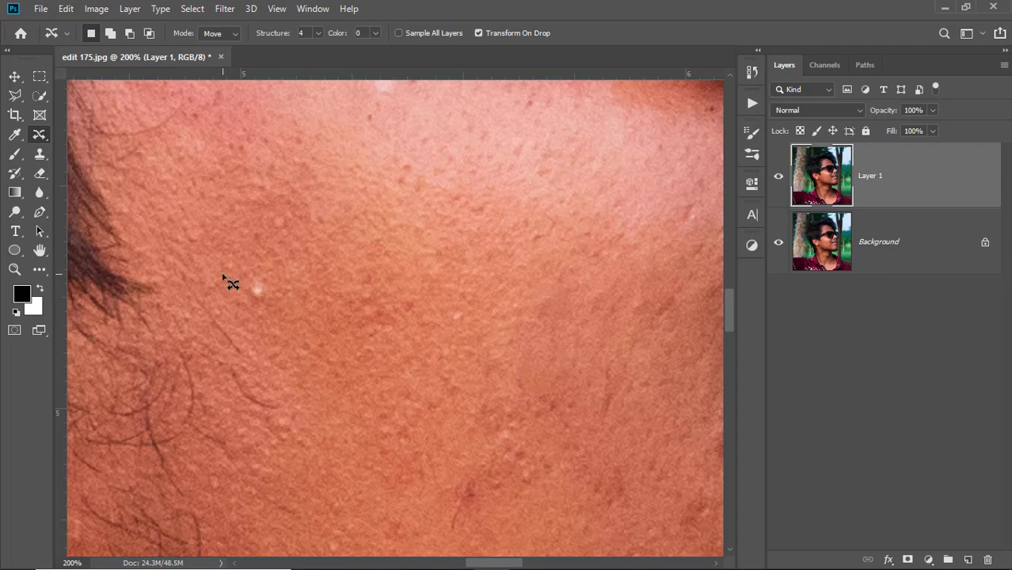
{"action": "mouse_move", "coordinate": [241, 287]}
{"action": "left_mouse_down"}
{"action": "mouse_move", "coordinate": [252, 265]}
{"action": "mouse_move", "coordinate": [273, 297]}
{"action": "mouse_move", "coordinate": [252, 301]}
{"action": "mouse_move", "coordinate": [238, 279]}
{"action": "mouse_move", "coordinate": [312, 281]}
{"action": "mouse_move", "coordinate": [316, 298]}
{"action": "left_mouse_up"}
Step: Try to patch the outlined white spot near the sideburn with the Patch tool
{"action": "right_click", "coordinate": [40, 134]}
{"action": "left_click", "coordinate": [95, 162]}
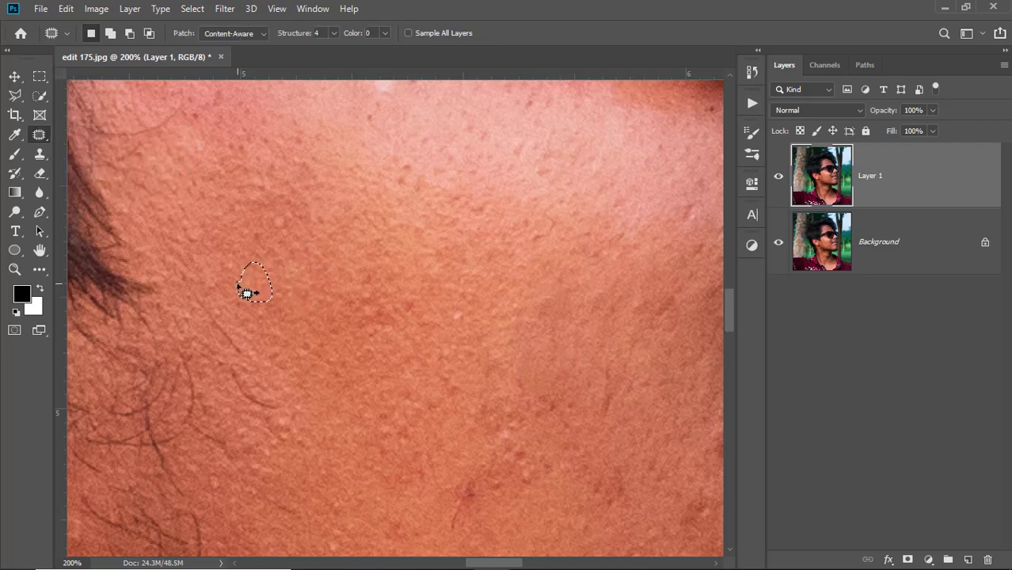
{"action": "left_click_drag", "start_coordinate": [247, 293], "coordinate": [242, 297]}
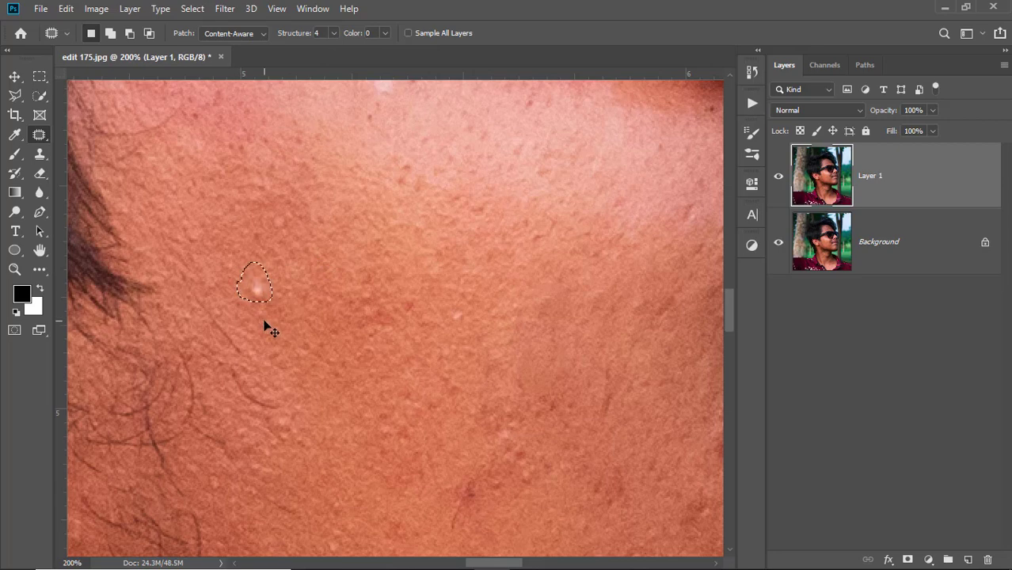
Step: Try to relocate the outlined white spot near the sideburn with the Content-Aware Move tool, undo the attempts and deselect
{"action": "right_click", "coordinate": [38, 135]}
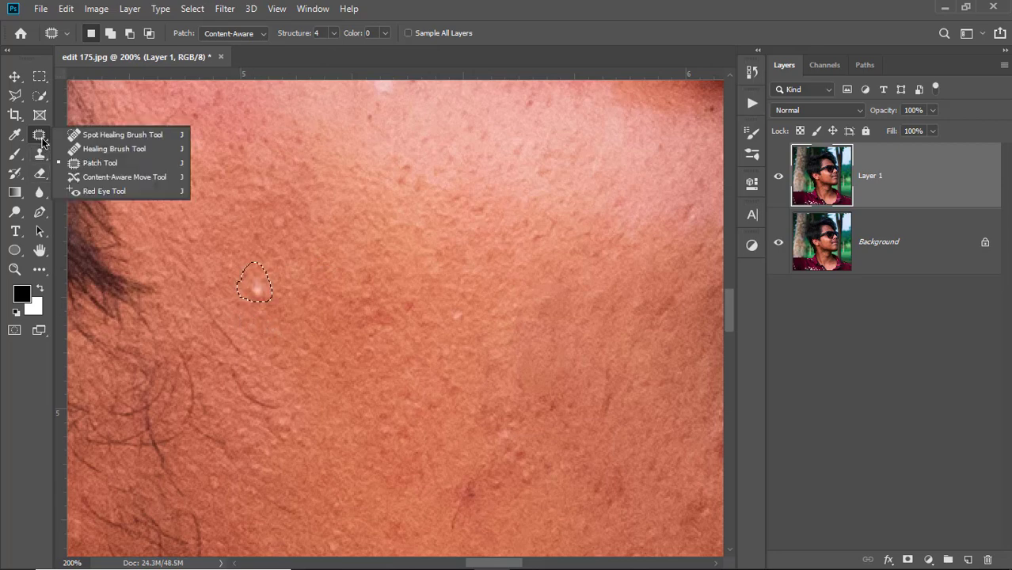
{"action": "left_click", "coordinate": [95, 182]}
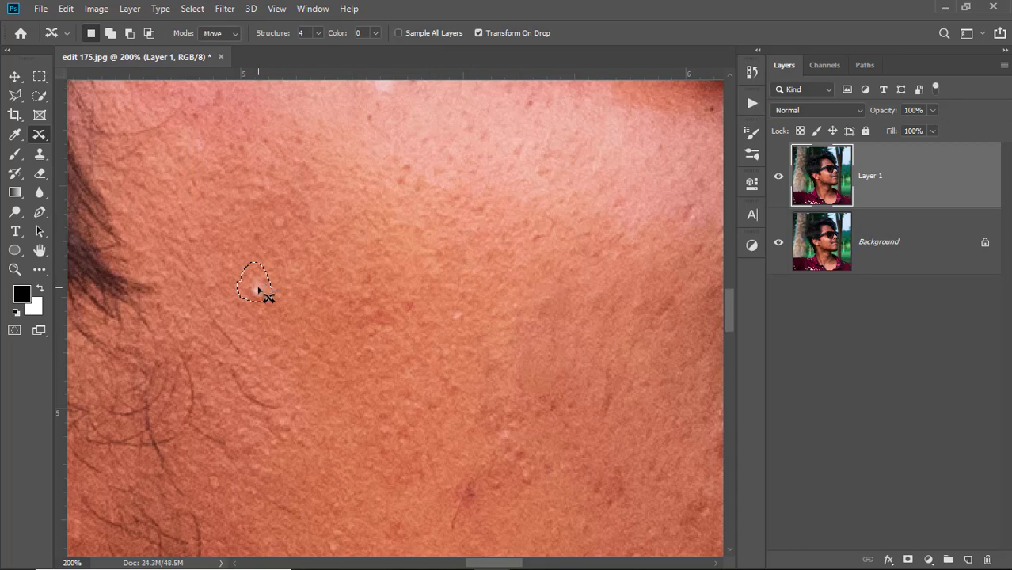
{"action": "left_click_drag", "start_coordinate": [262, 291], "coordinate": [311, 268]}
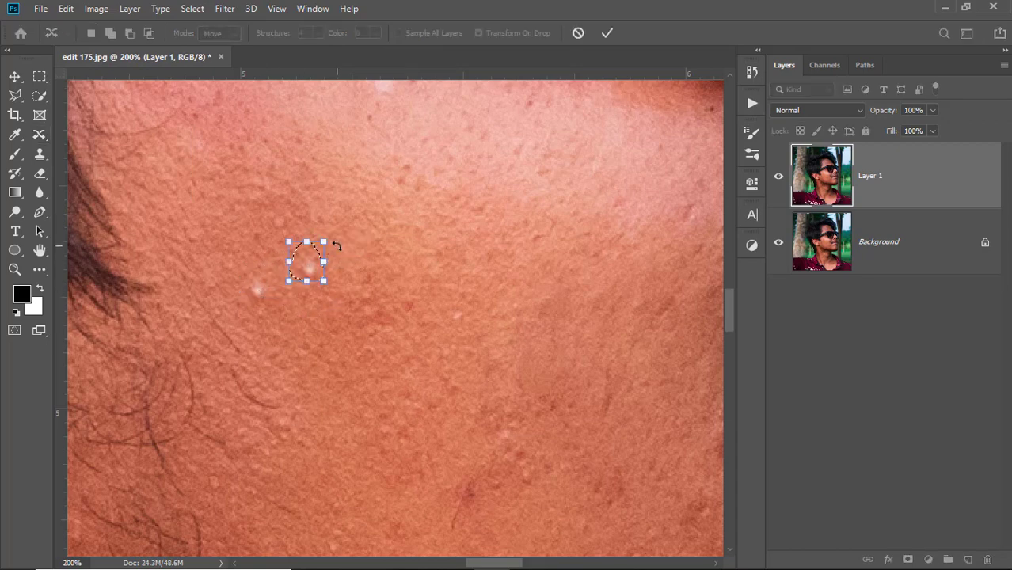
{"action": "left_click", "coordinate": [607, 32]}
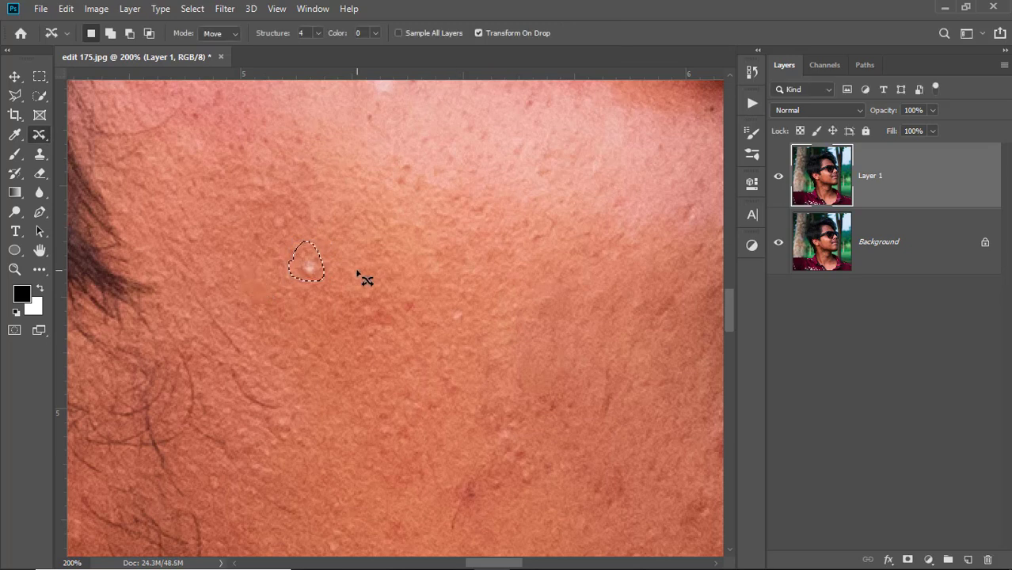
{"action": "key", "text": "ctrl+z"}
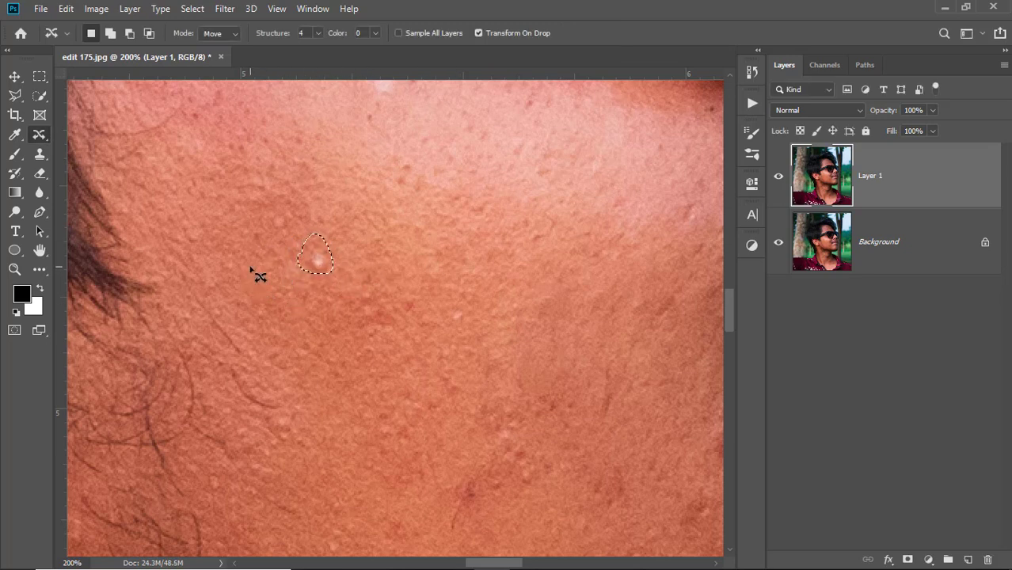
{"action": "key", "text": "ctrl+z"}
{"action": "key", "text": "ctrl+d"}
Step: Outline a small patch of clean skin, cover the white spot near the sideburn with it using Content-Aware Move, and deselect
{"action": "mouse_move", "coordinate": [321, 230]}
{"action": "left_mouse_down"}
{"action": "mouse_move", "coordinate": [325, 261]}
{"action": "mouse_move", "coordinate": [346, 259]}
{"action": "mouse_move", "coordinate": [346, 225]}
{"action": "mouse_move", "coordinate": [327, 224]}
{"action": "mouse_move", "coordinate": [329, 232]}
{"action": "left_mouse_up"}
{"action": "left_click", "coordinate": [363, 261]}
{"action": "mouse_move", "coordinate": [321, 243]}
{"action": "left_mouse_down"}
{"action": "mouse_move", "coordinate": [308, 260]}
{"action": "mouse_move", "coordinate": [321, 271]}
{"action": "mouse_move", "coordinate": [349, 254]}
{"action": "mouse_move", "coordinate": [331, 235]}
{"action": "mouse_move", "coordinate": [314, 257]}
{"action": "left_mouse_up"}
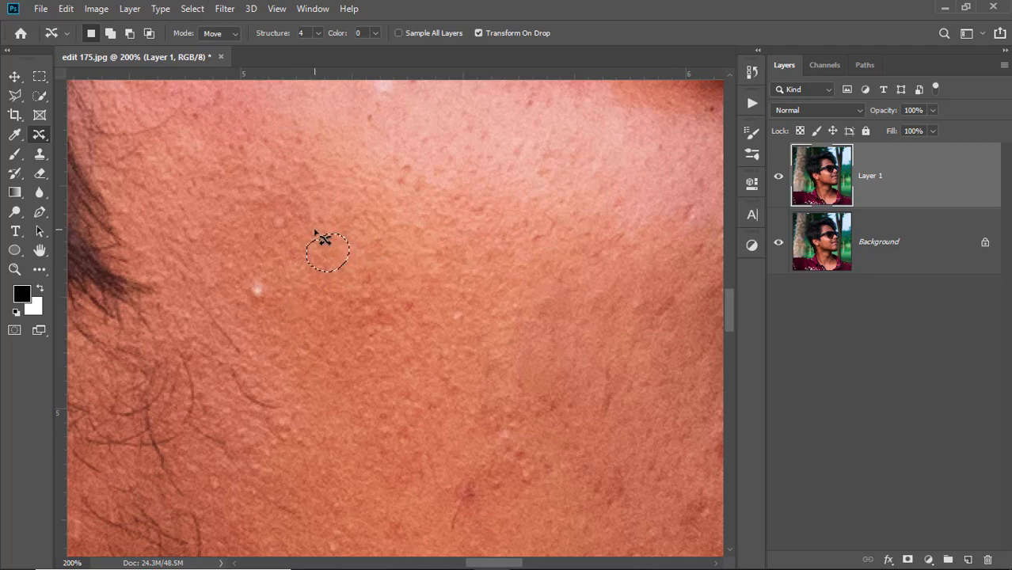
{"action": "left_click_drag", "start_coordinate": [332, 254], "coordinate": [268, 290]}
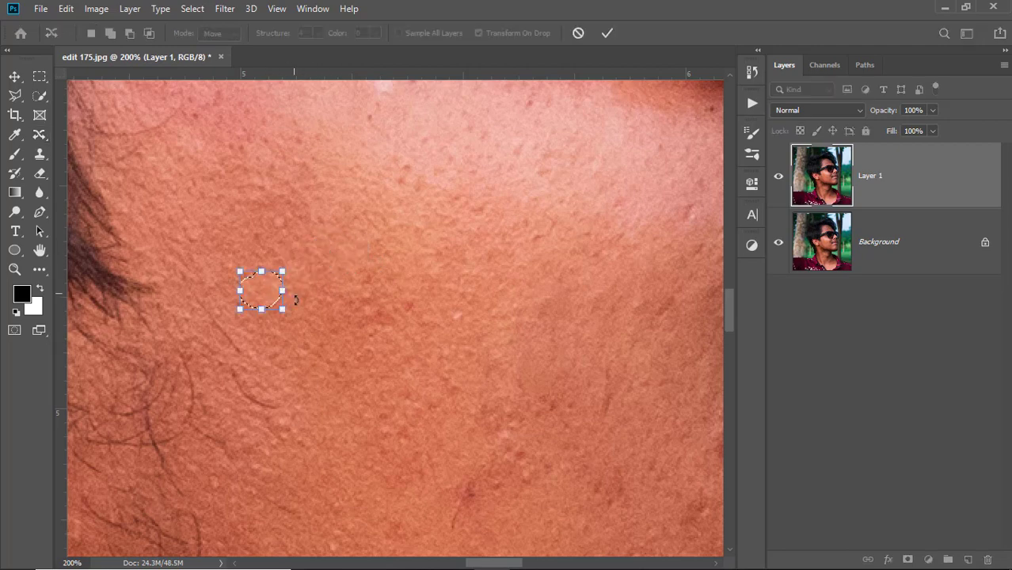
{"action": "left_click", "coordinate": [606, 36]}
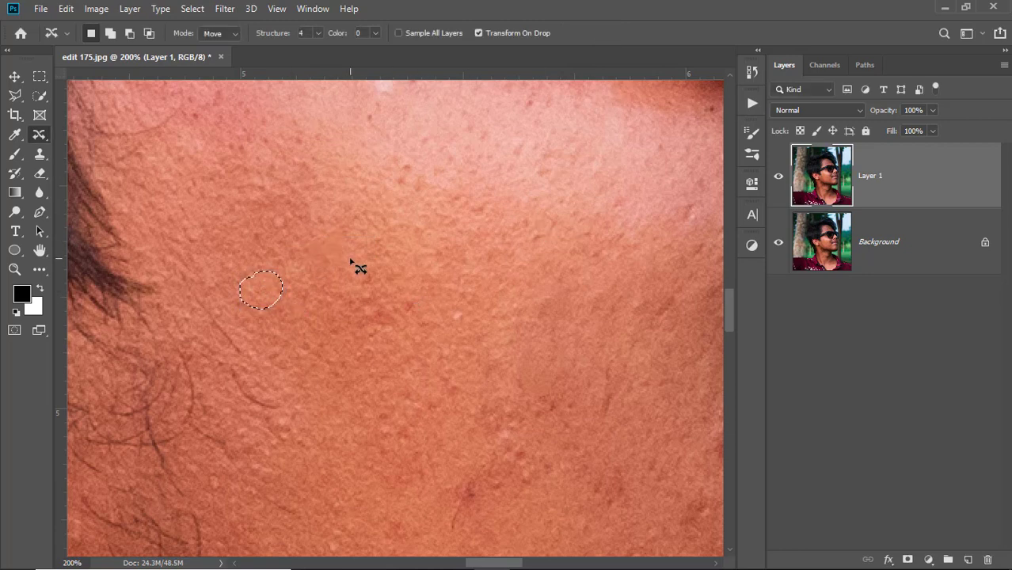
{"action": "key", "text": "ctrl+d"}
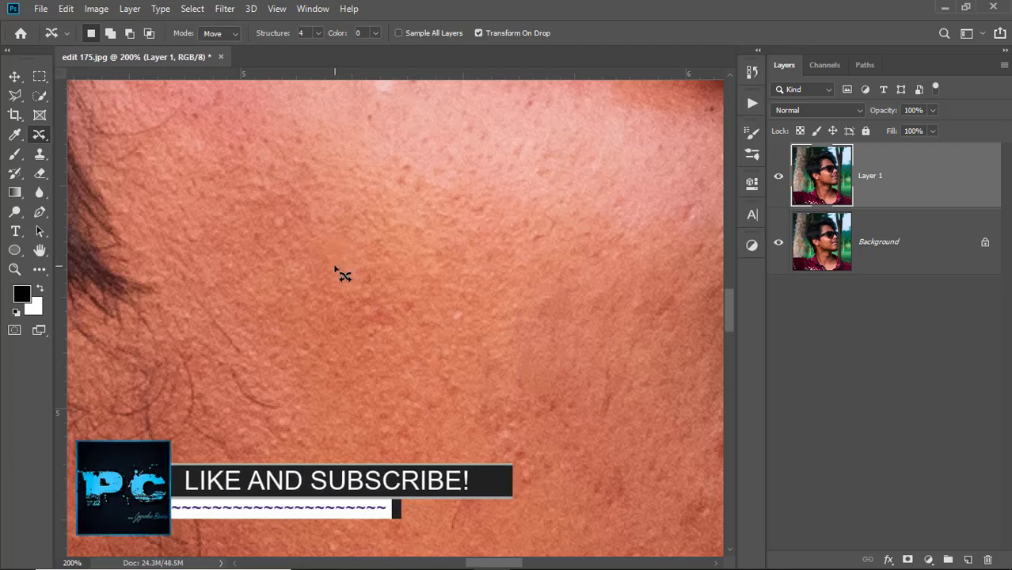
Step: Try to heal the two white spots on the upper cheek individually with the Spot Healing Brush at size 35, and undo it
{"action": "right_click", "coordinate": [39, 135]}
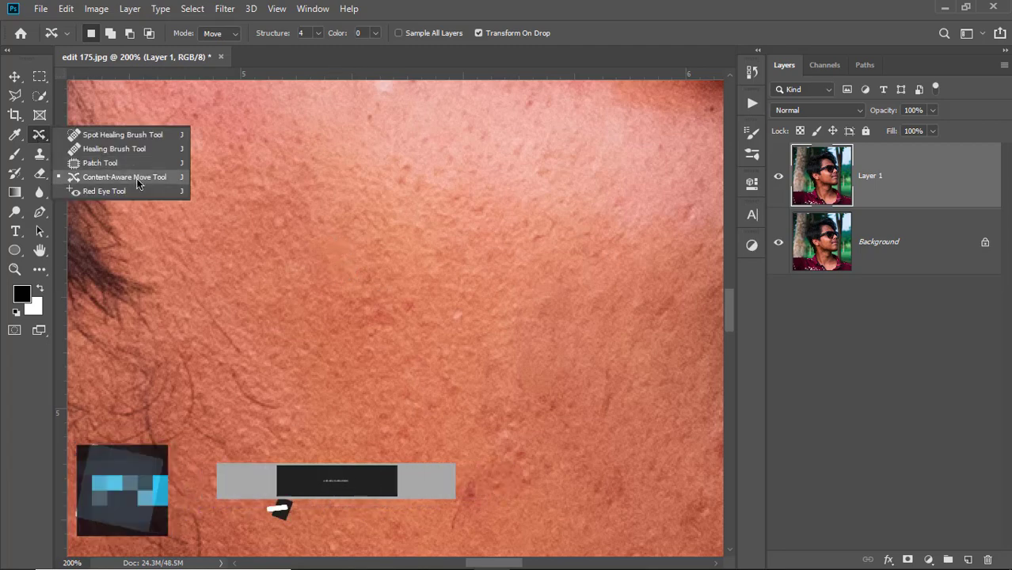
{"action": "left_click", "coordinate": [126, 139]}
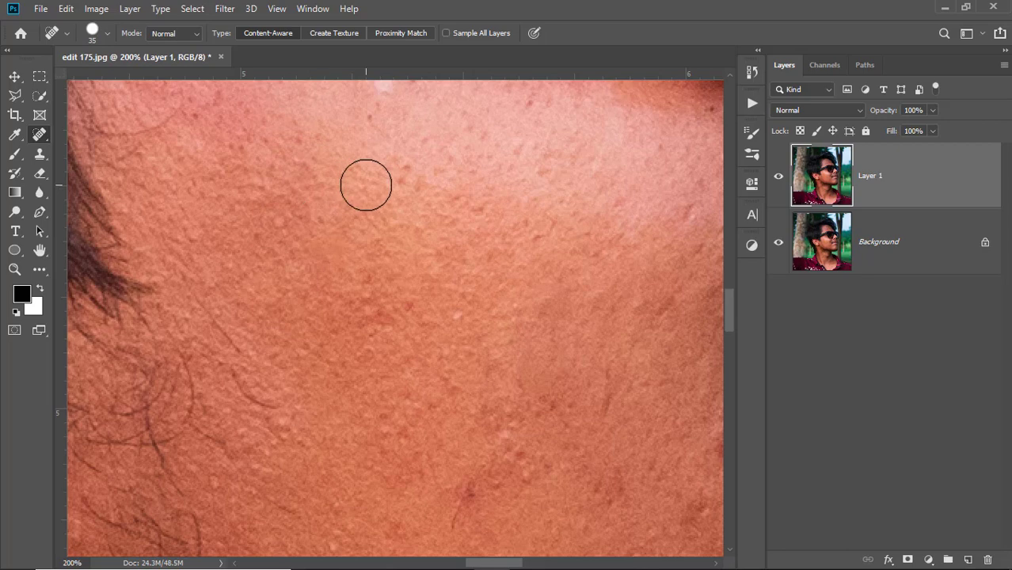
{"action": "scroll", "coordinate": [364, 182], "scroll_direction": "up", "scroll_amount": 3}
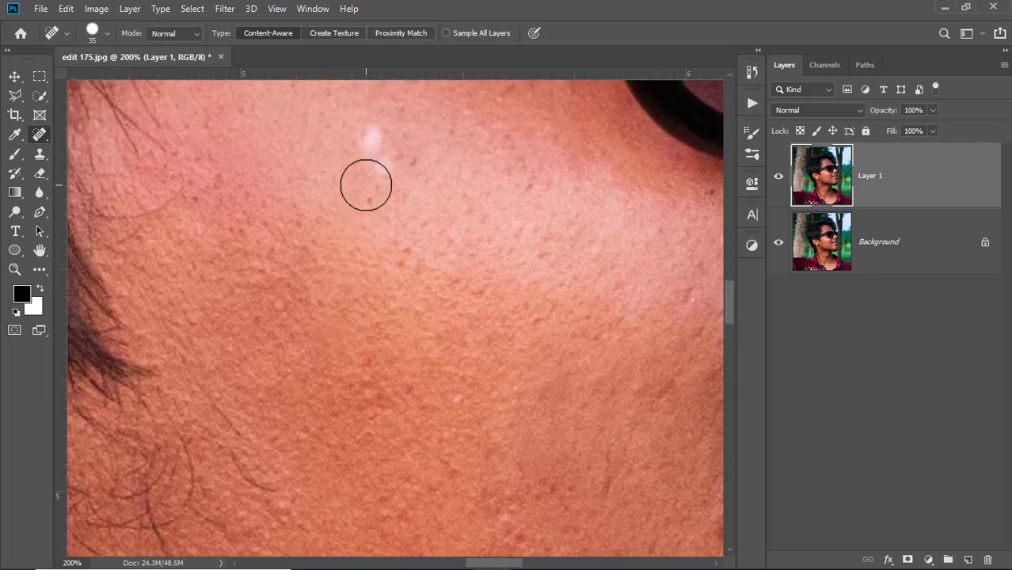
{"action": "scroll", "coordinate": [366, 184], "scroll_direction": "up", "scroll_amount": 1}
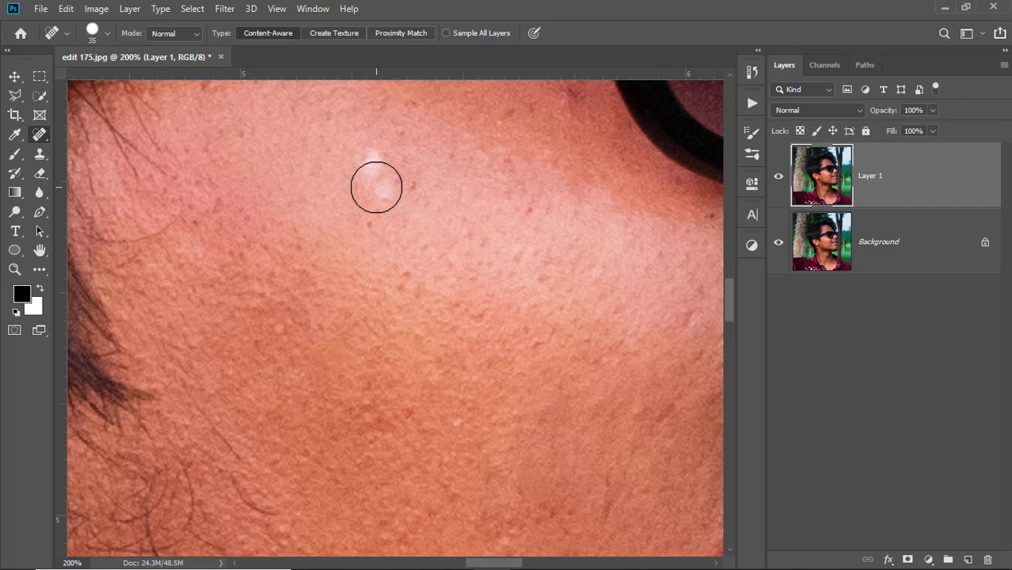
{"action": "right_click", "coordinate": [39, 135]}
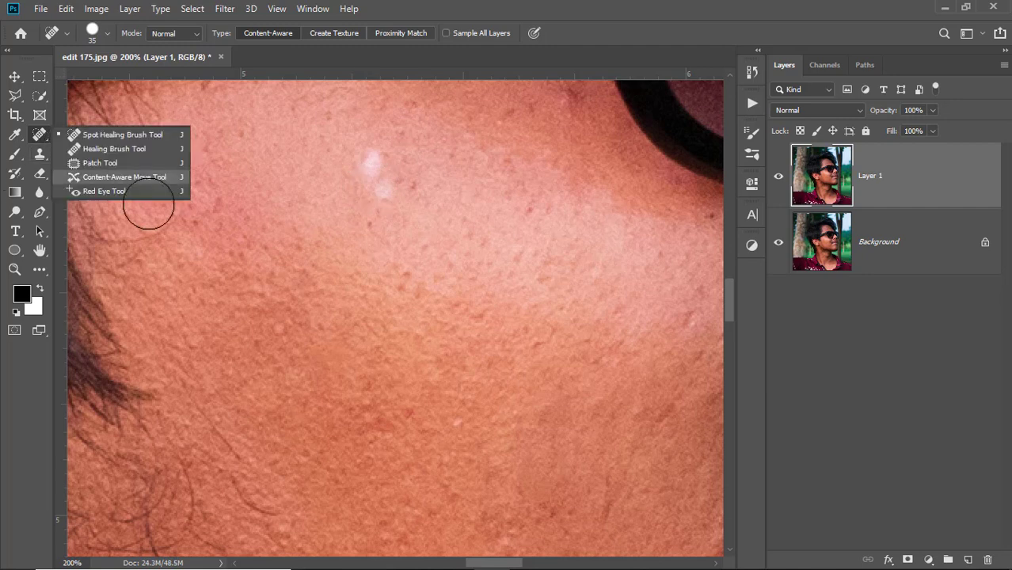
{"action": "left_click", "coordinate": [138, 139]}
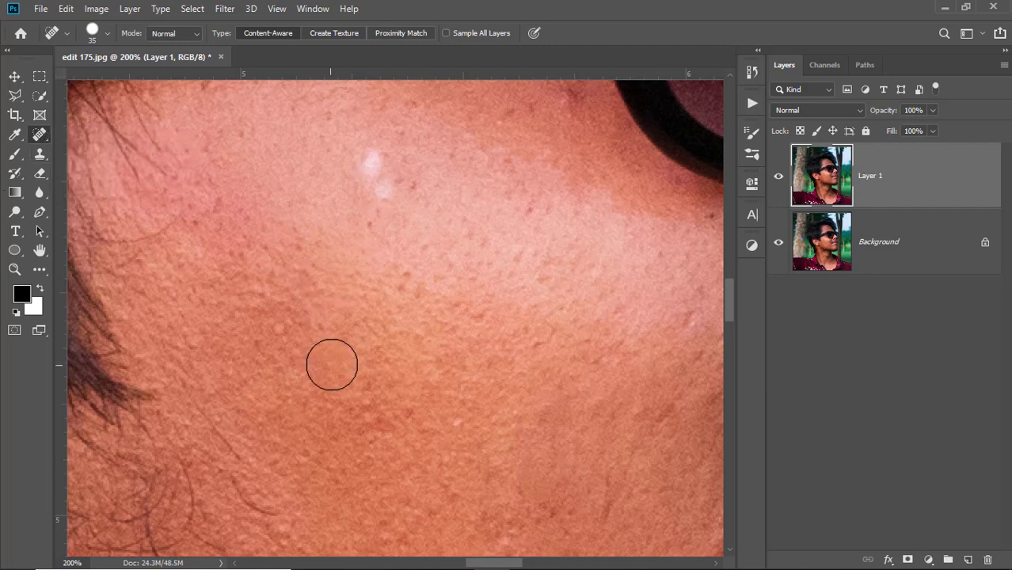
{"action": "scroll", "coordinate": [340, 355], "scroll_direction": "down", "scroll_amount": 1}
{"action": "scroll", "coordinate": [340, 354], "scroll_direction": "down", "scroll_amount": 1}
{"action": "scroll", "coordinate": [406, 327], "scroll_direction": "up", "scroll_amount": 2}
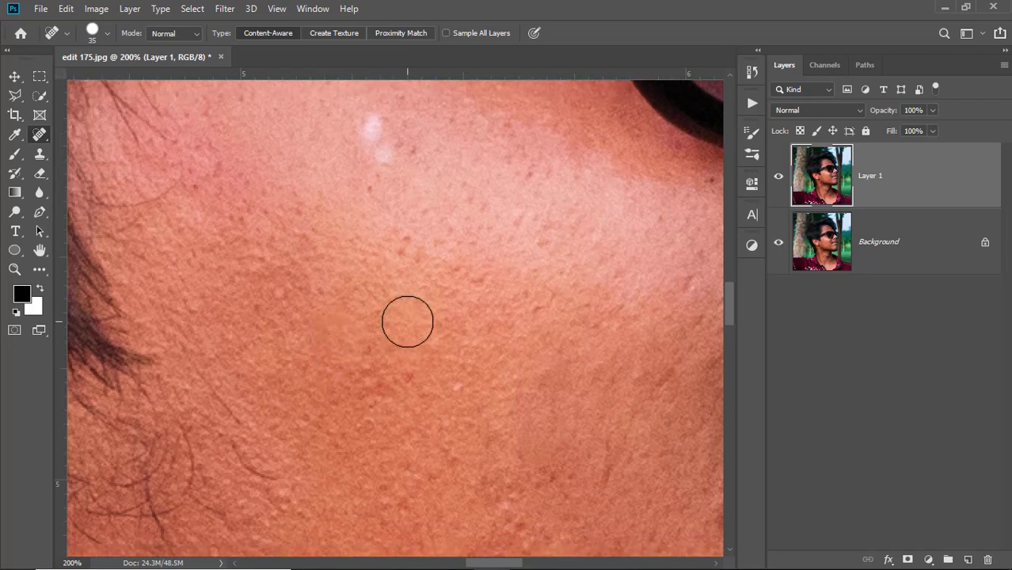
{"action": "scroll", "coordinate": [407, 322], "scroll_direction": "up", "scroll_amount": 3}
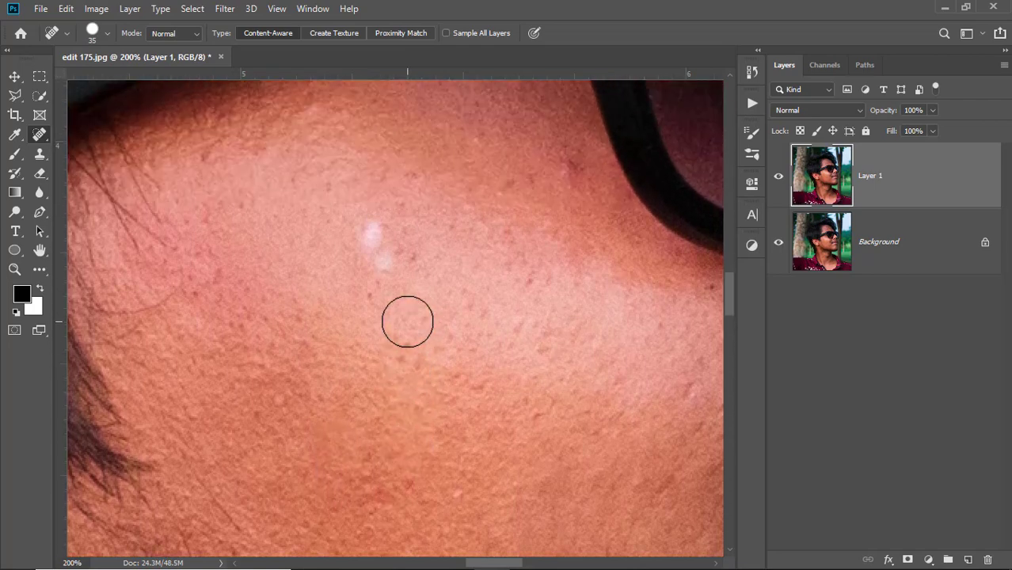
{"action": "right_click", "coordinate": [41, 137]}
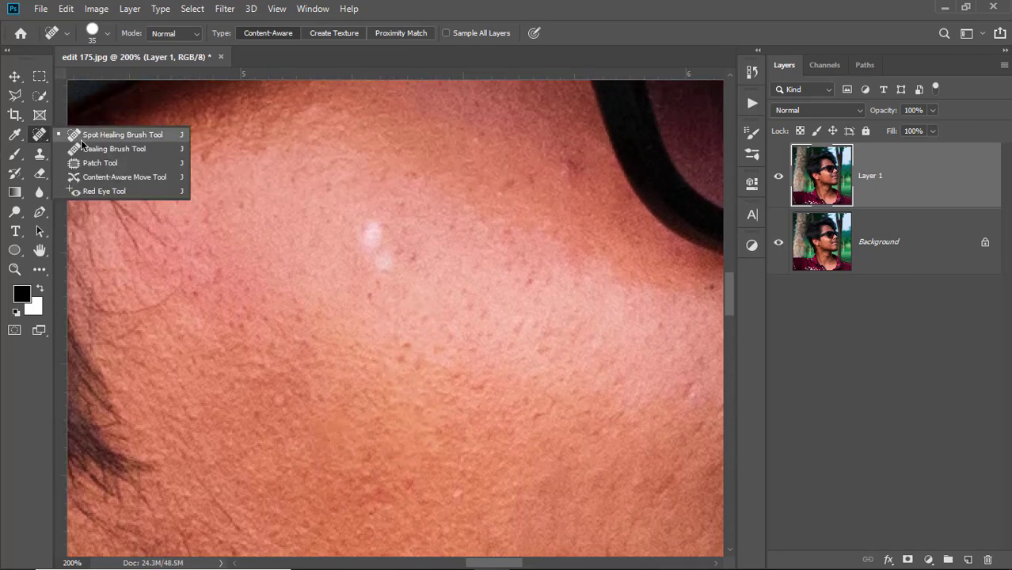
{"action": "left_click", "coordinate": [127, 135]}
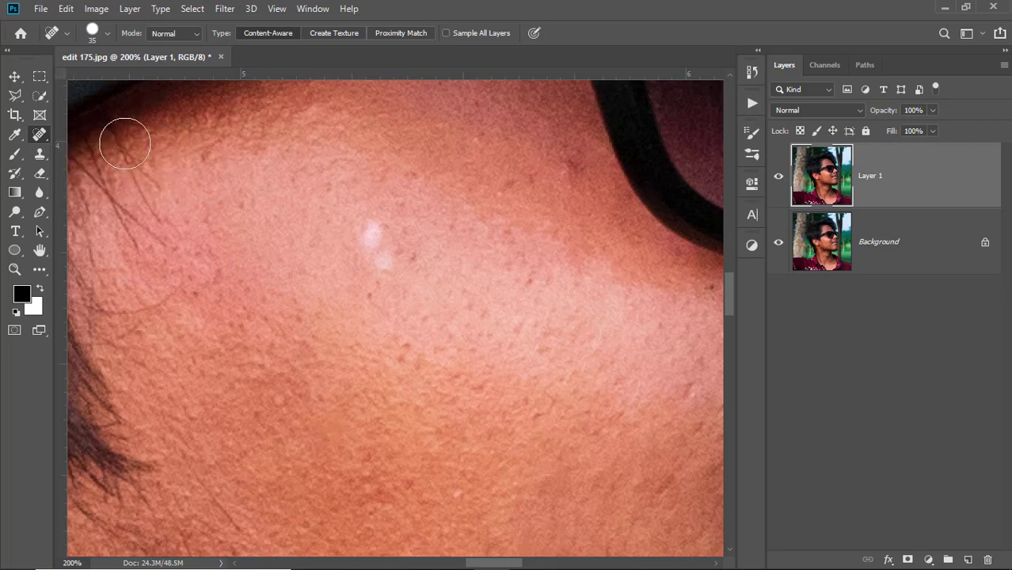
{"action": "left_click", "coordinate": [376, 241]}
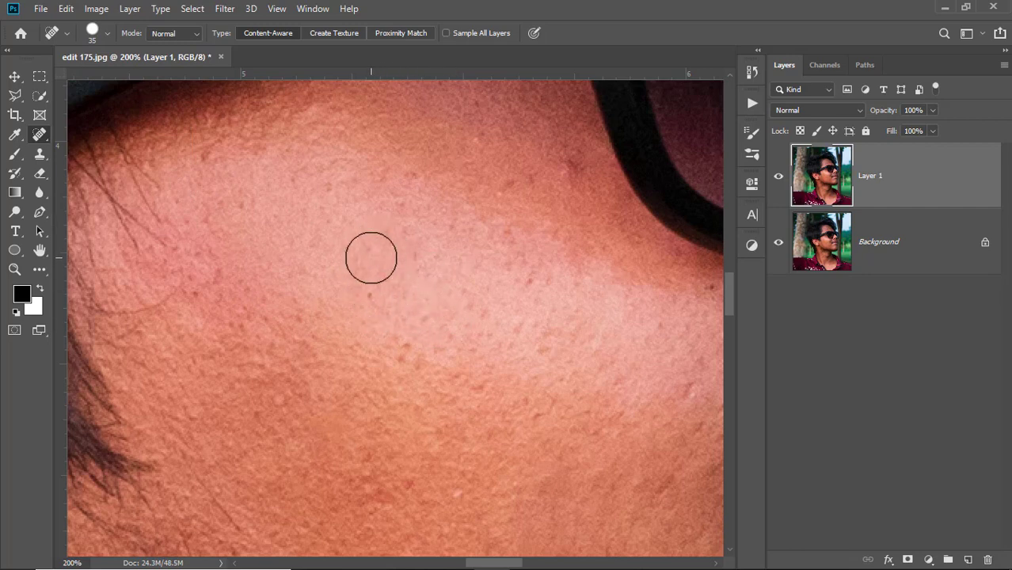
{"action": "left_click", "coordinate": [385, 263]}
{"action": "key", "text": "ctrl+z"}
{"action": "key", "text": "ctrl+z"}
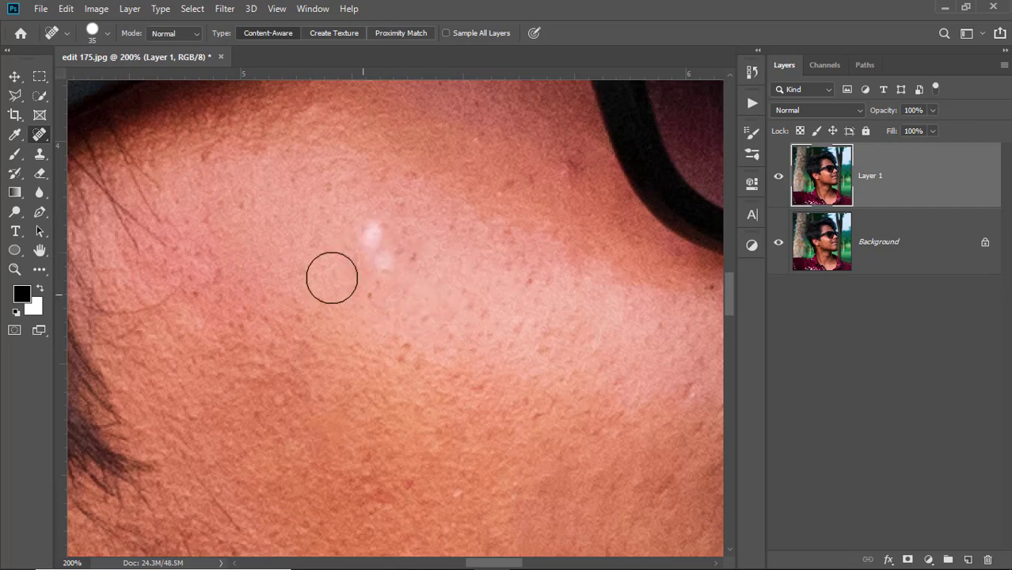
Step: Try to heal both upper-cheek white spots in a single dab with the Spot Healing Brush at size 45, and undo it
{"action": "right_click", "coordinate": [39, 134]}
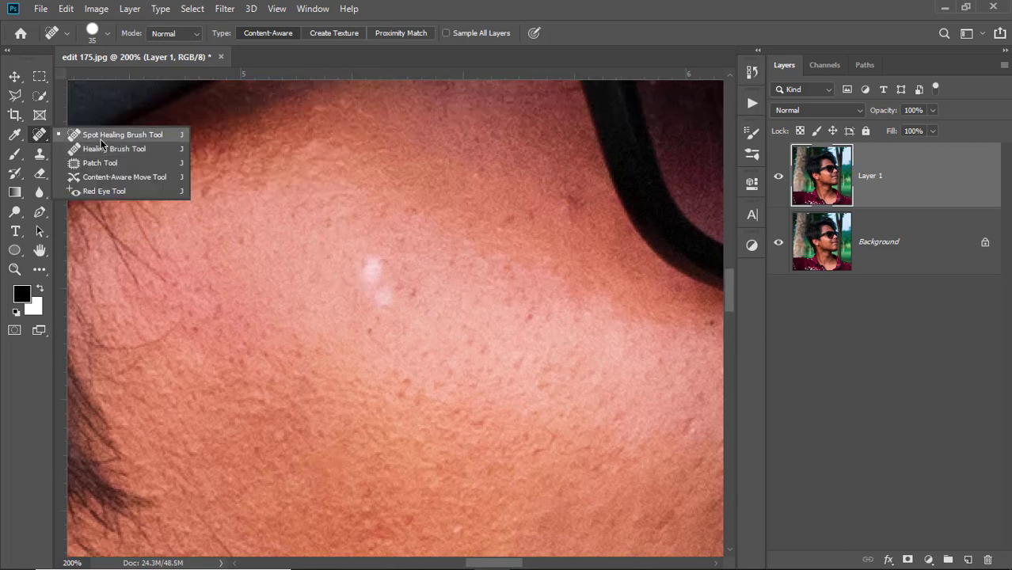
{"action": "left_click", "coordinate": [102, 138]}
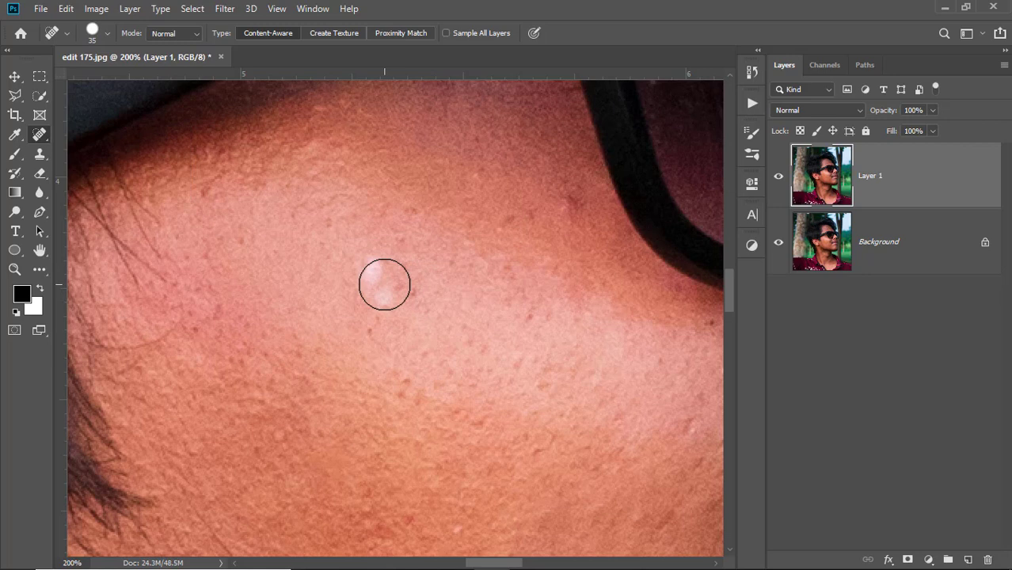
{"action": "scroll", "coordinate": [384, 284], "scroll_direction": "up", "scroll_amount": 2}
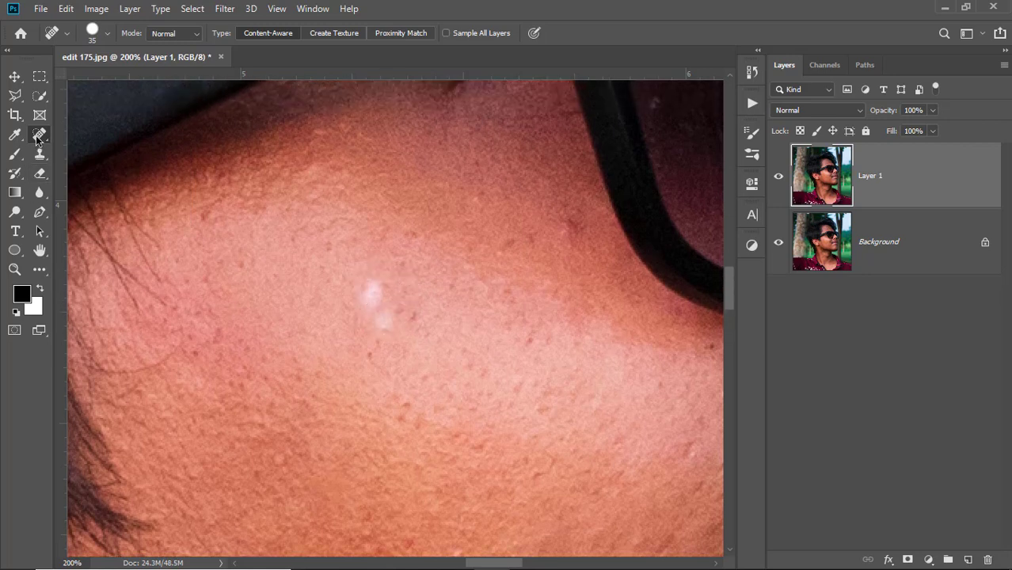
{"action": "right_click", "coordinate": [37, 141]}
{"action": "left_click", "coordinate": [104, 140]}
{"action": "left_click", "coordinate": [385, 309]}
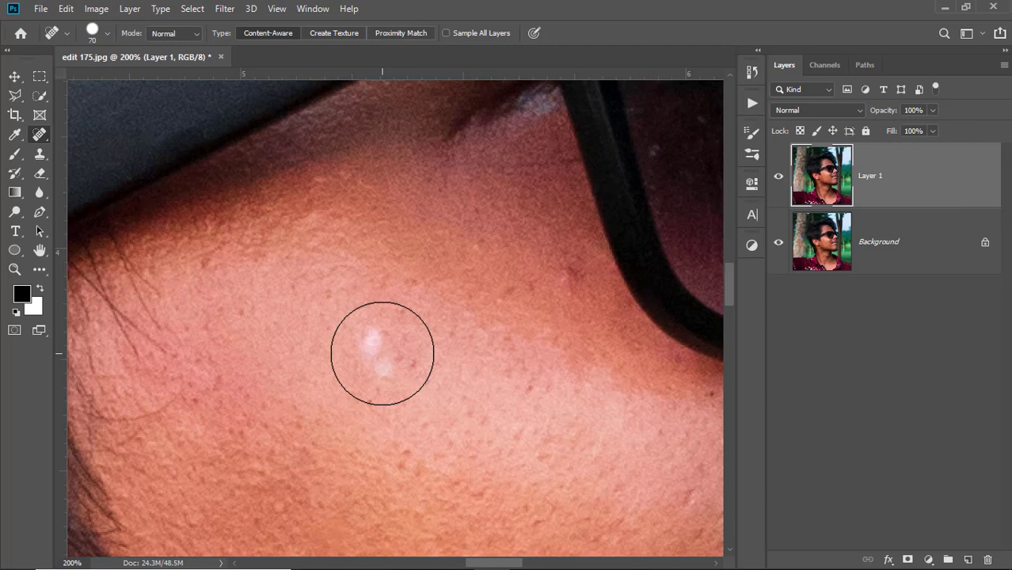
{"action": "key", "text": "bracketleft"}
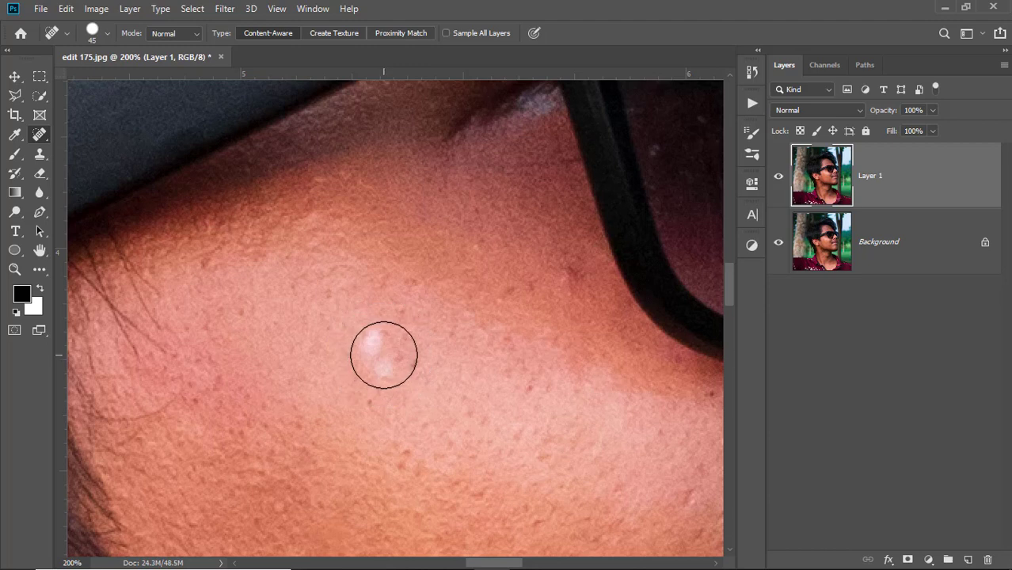
{"action": "left_click", "coordinate": [384, 355]}
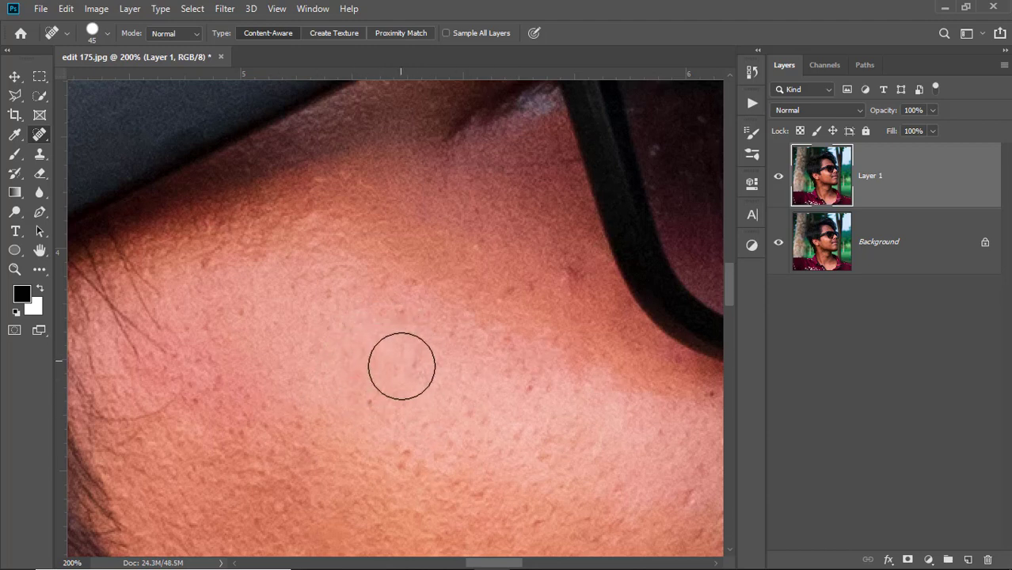
{"action": "key", "text": "ctrl+z"}
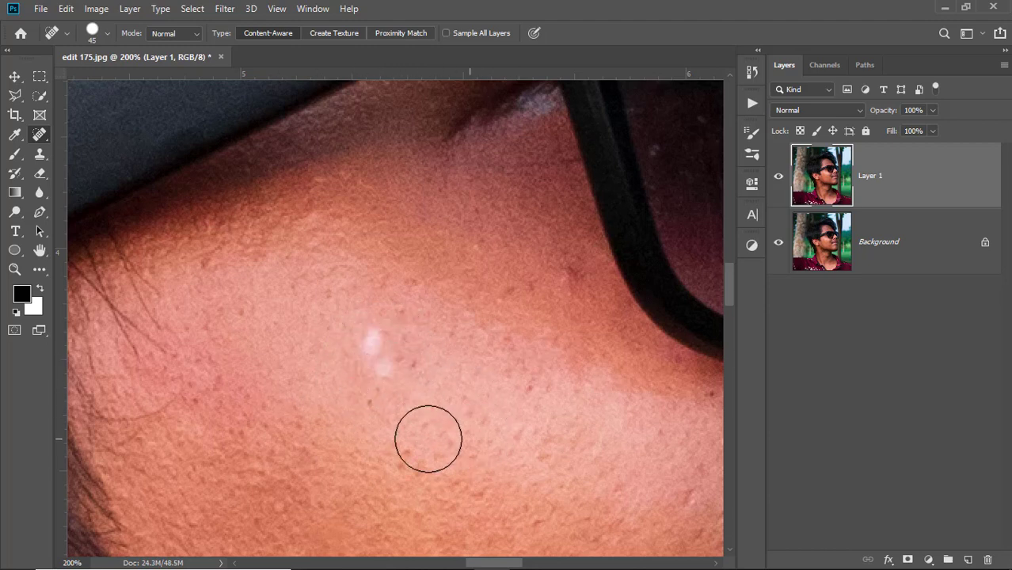
Step: Heal the larger, upper white spot on the cheek with the Healing Brush at size 25, sampling clean skin beside it
{"action": "right_click", "coordinate": [40, 135]}
{"action": "left_click", "coordinate": [88, 150]}
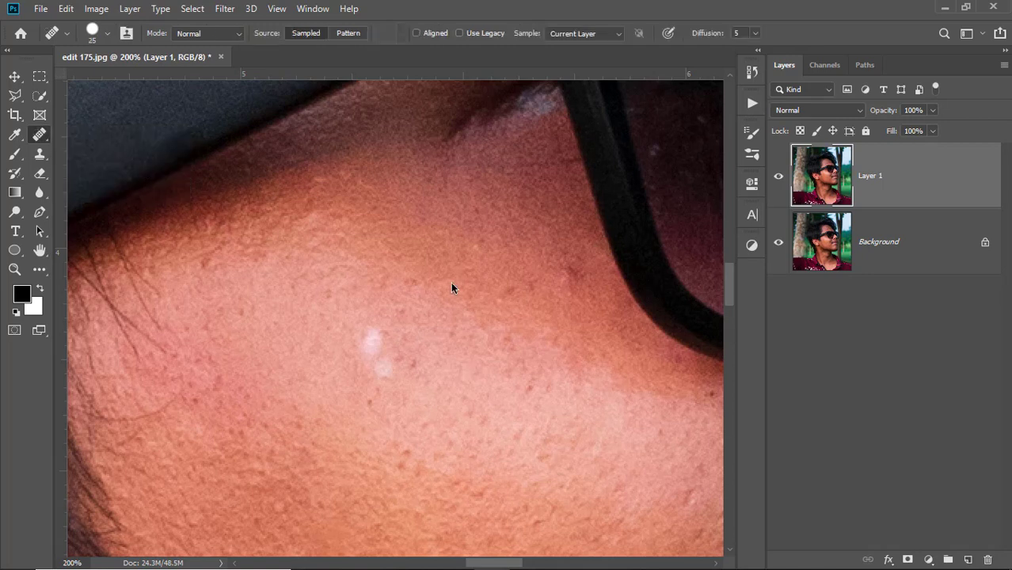
{"action": "left_click", "coordinate": [400, 330], "text": "alt"}
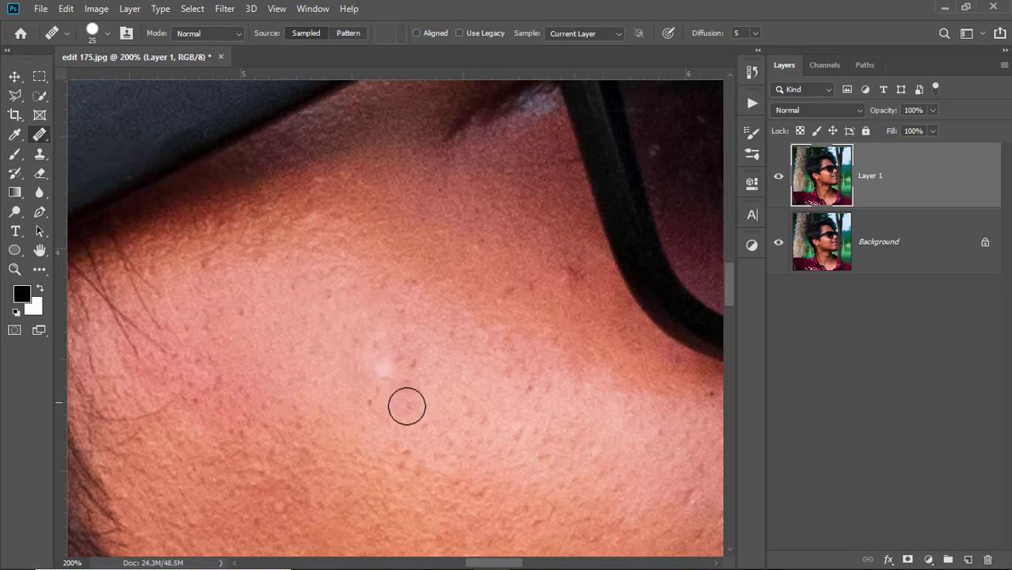
Step: Heal the remaining smaller white spot on the upper cheek with the Healing Brush, sampling clean skin just below it
{"action": "scroll", "coordinate": [442, 371], "scroll_direction": "up", "scroll_amount": 1}
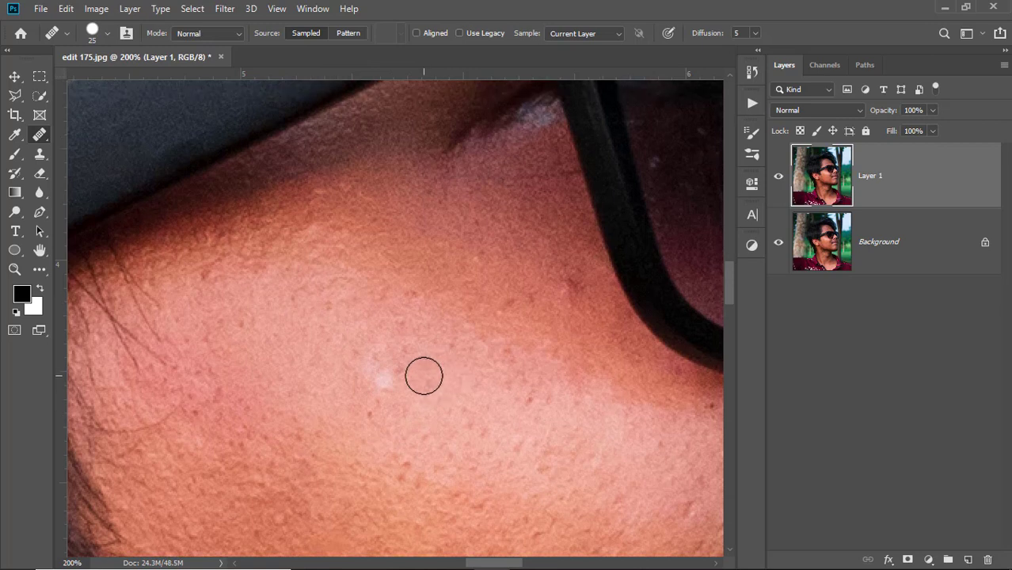
{"action": "right_click", "coordinate": [48, 137]}
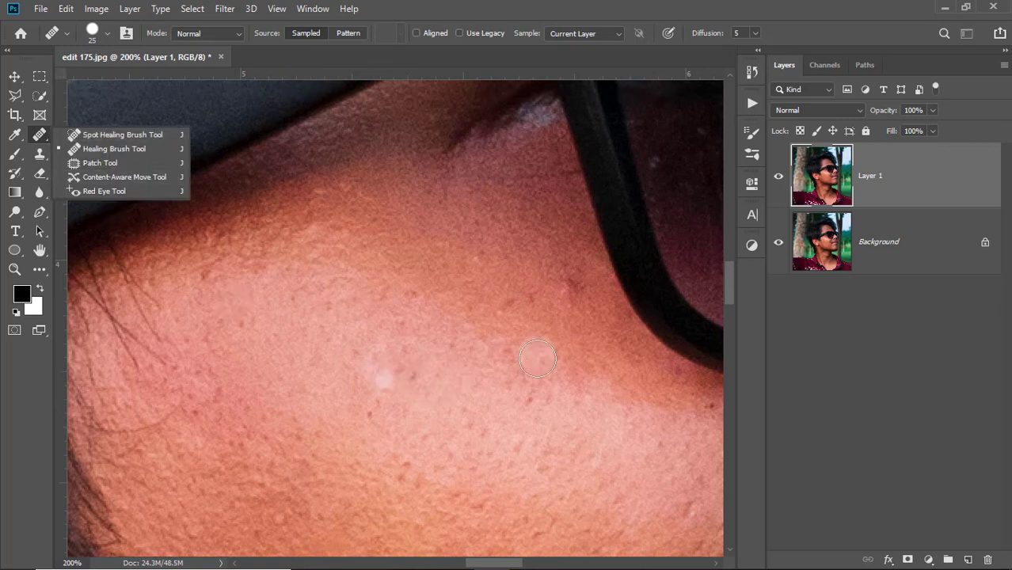
{"action": "scroll", "coordinate": [537, 353], "scroll_direction": "down", "scroll_amount": 2}
{"action": "right_click", "coordinate": [48, 141]}
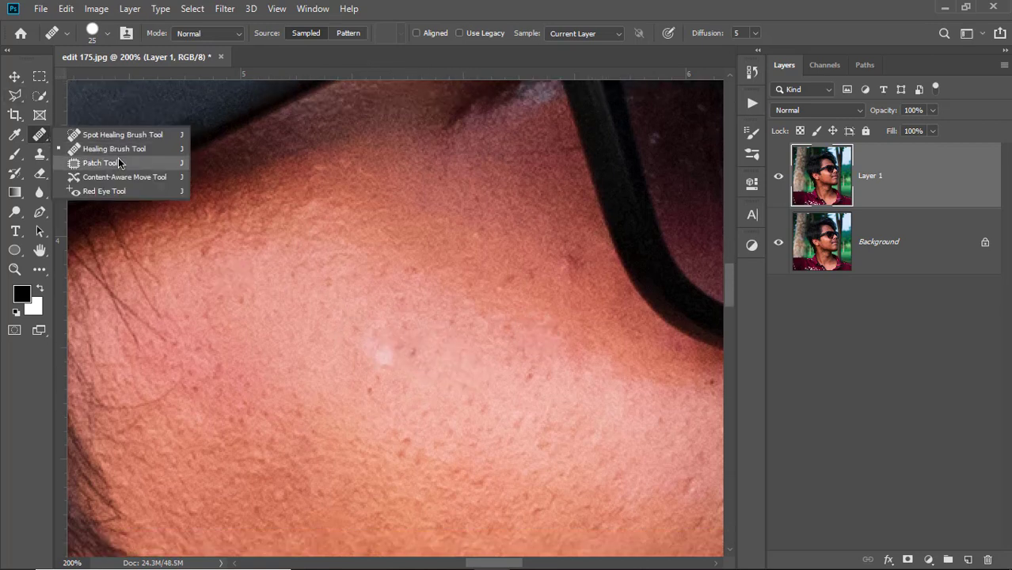
{"action": "left_click", "coordinate": [156, 155]}
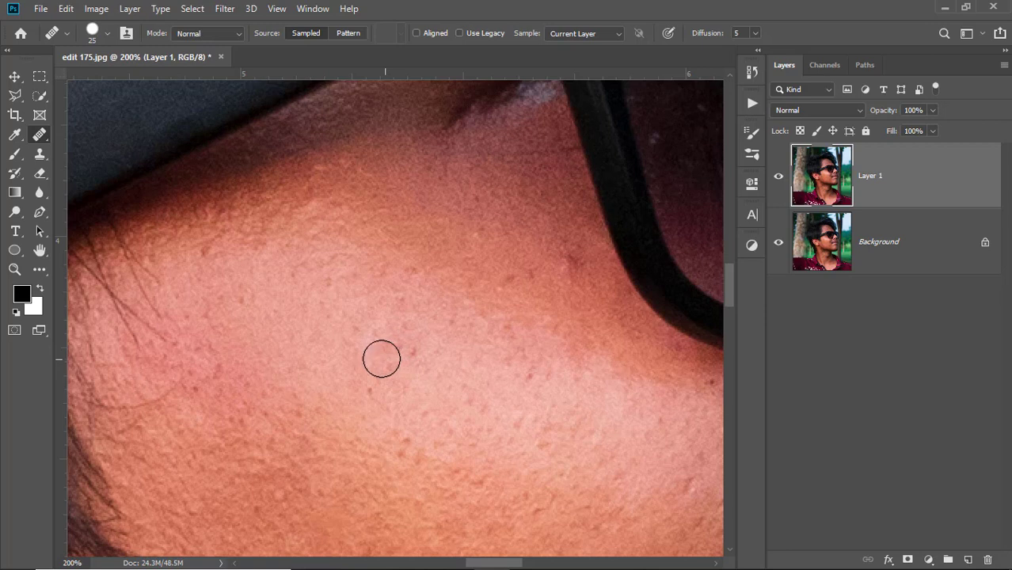
{"action": "left_click", "coordinate": [381, 356]}
{"action": "right_click", "coordinate": [40, 138]}
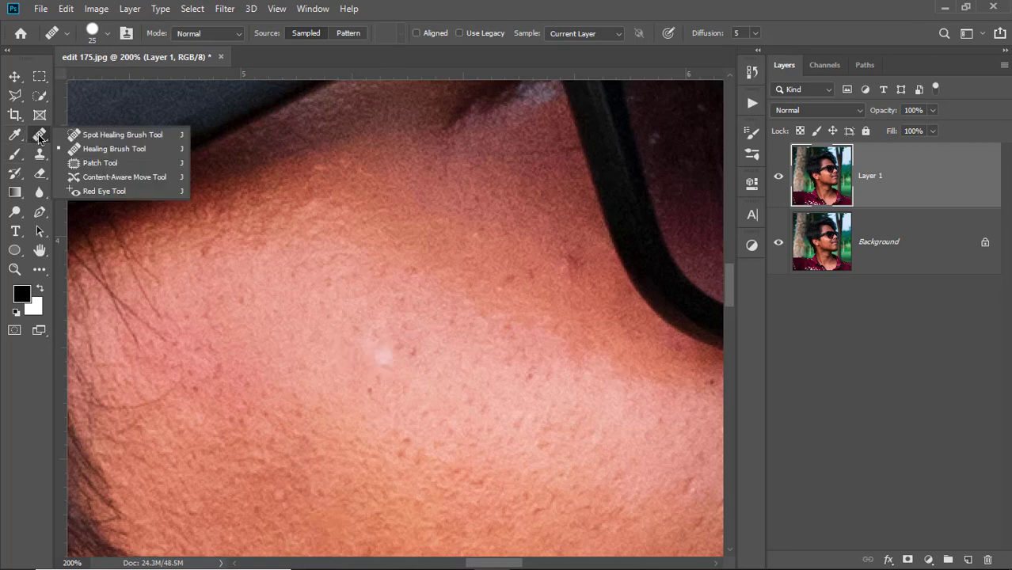
{"action": "left_click", "coordinate": [104, 151]}
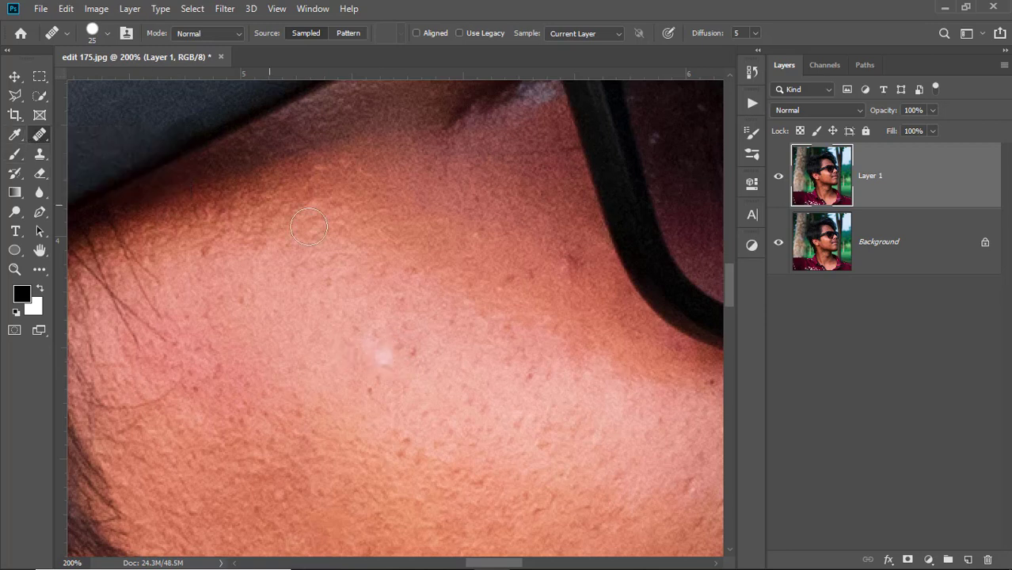
{"action": "left_click", "coordinate": [424, 381]}
{"action": "left_click", "coordinate": [402, 384], "text": "alt"}
{"action": "left_click", "coordinate": [386, 361]}
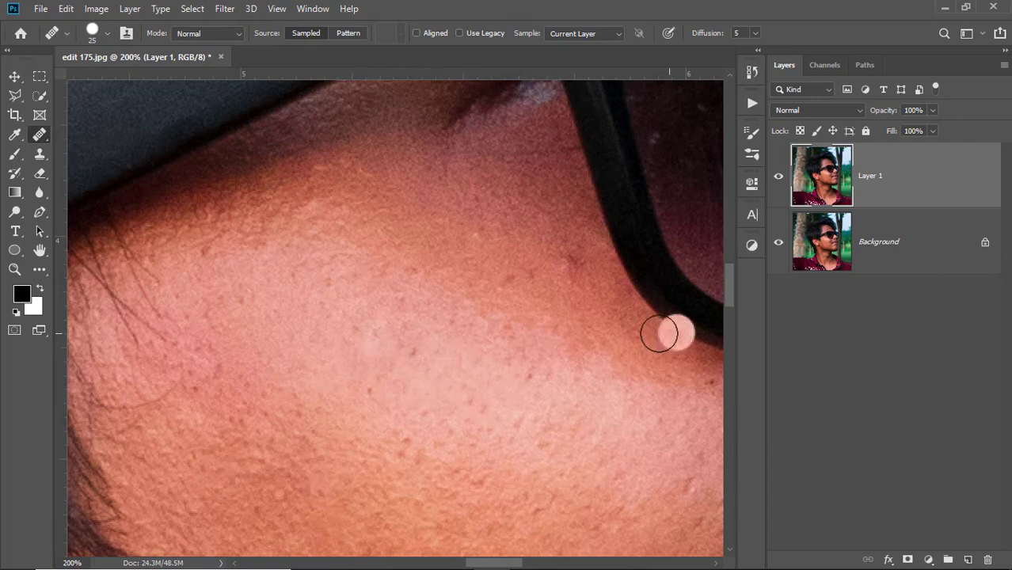
Step: Heal the reddish blemish beside the sunglasses frame with the Healing Brush, sampling clean skin just below it
{"action": "left_click", "coordinate": [580, 281], "text": "alt"}
{"action": "left_click", "coordinate": [572, 262]}
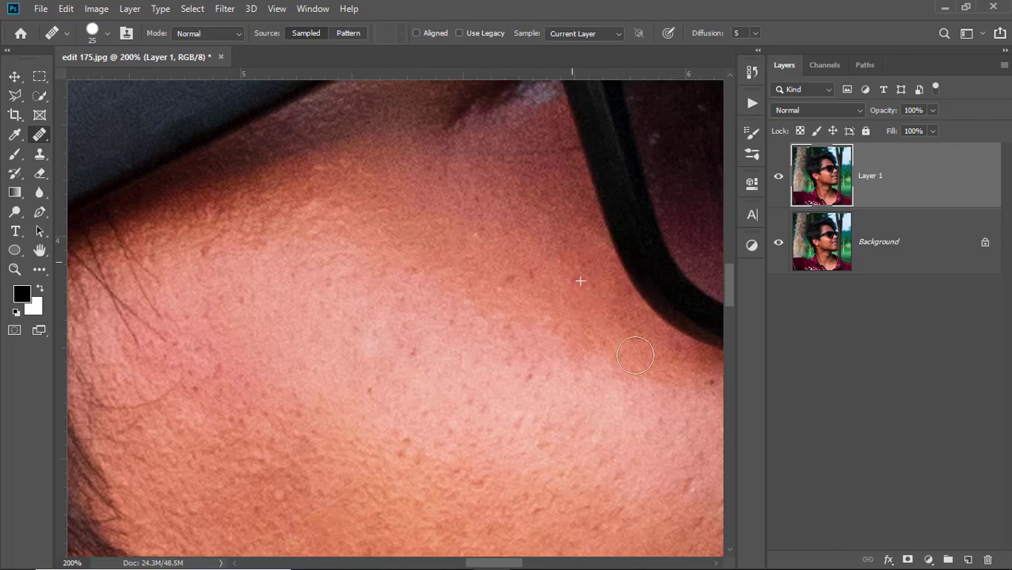
{"action": "left_click_drag", "start_coordinate": [651, 429], "coordinate": [504, 305]}
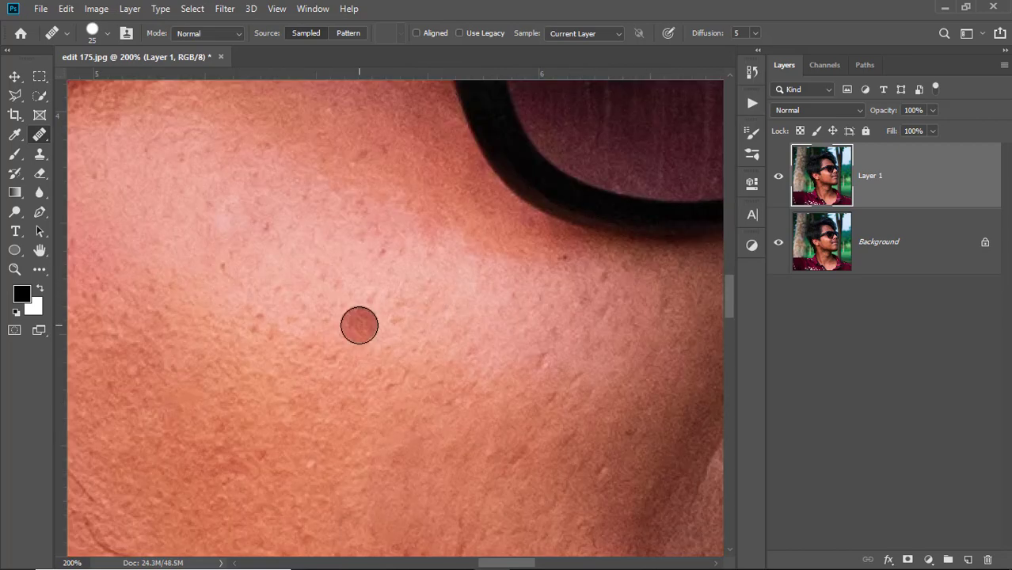